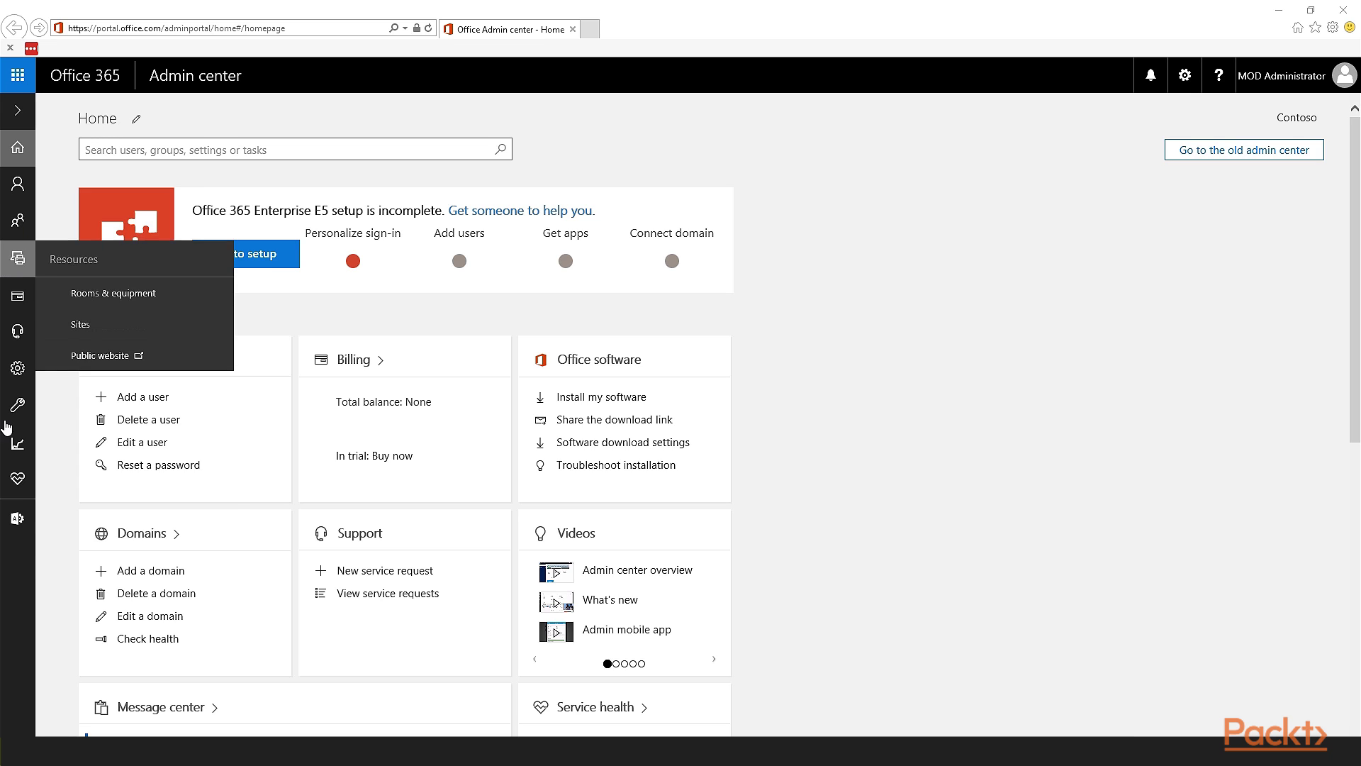
# Step: Open the Exchange admin center from the Admin centers menu in the left navigation
pyautogui.moveTo(19, 523)
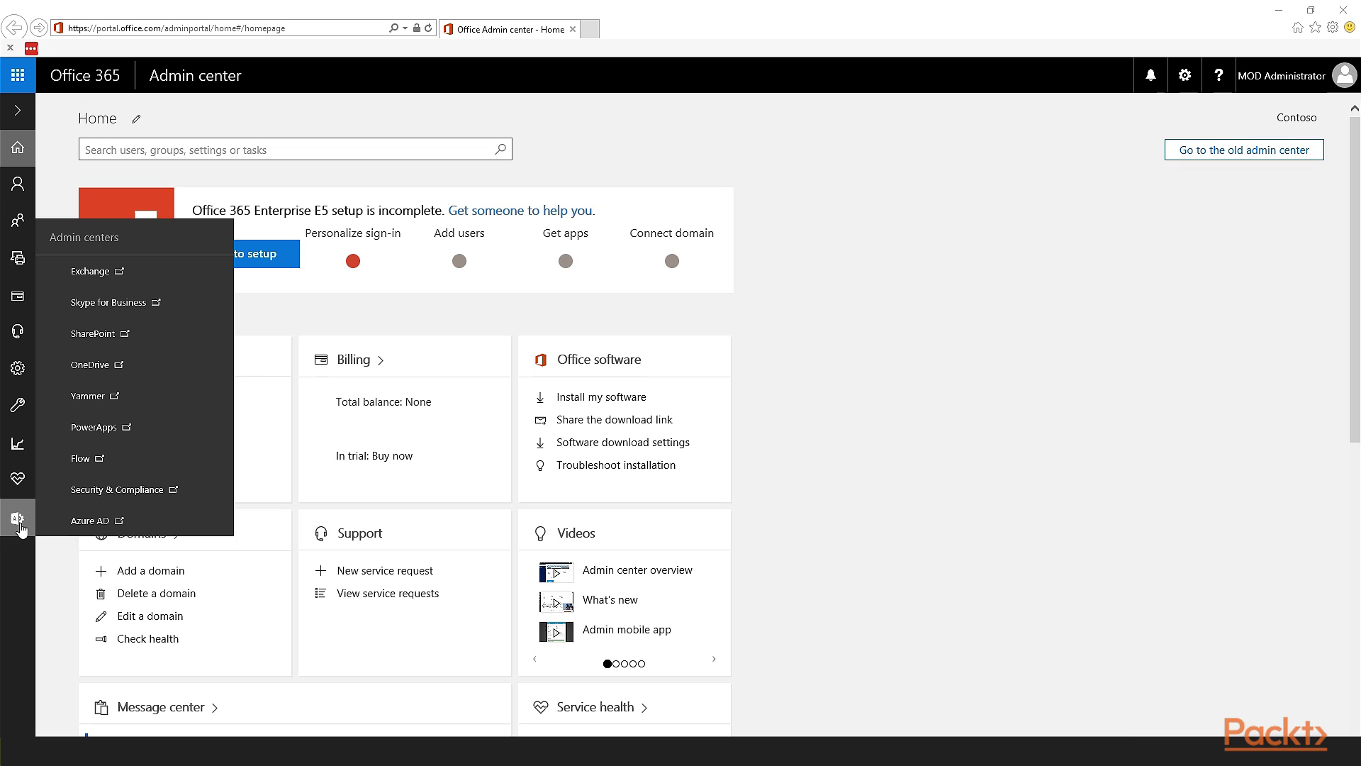
pyautogui.click(117, 280)
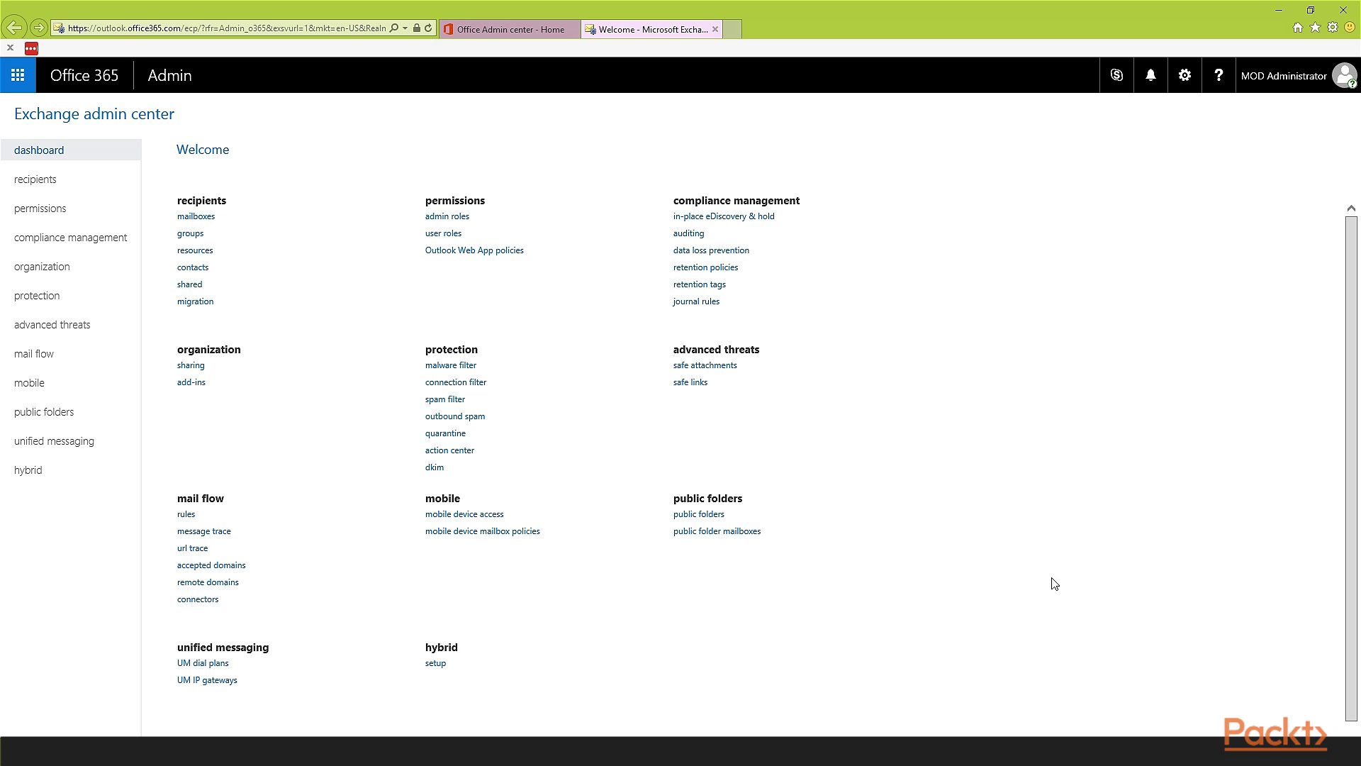
# Step: Open recipients > mailboxes, search for 'alex', then clear the search to list every mailbox
pyautogui.click(199, 218)
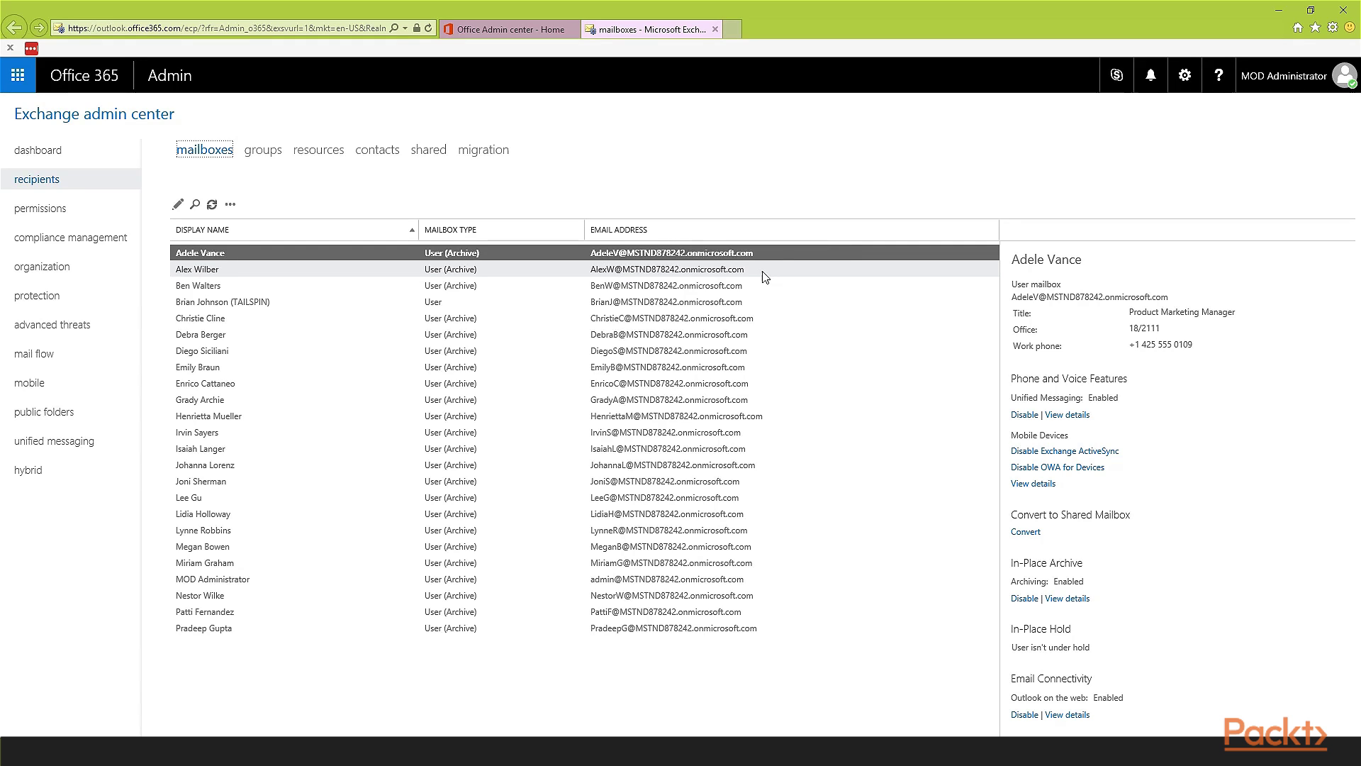
pyautogui.click(196, 207)
pyautogui.write('a')
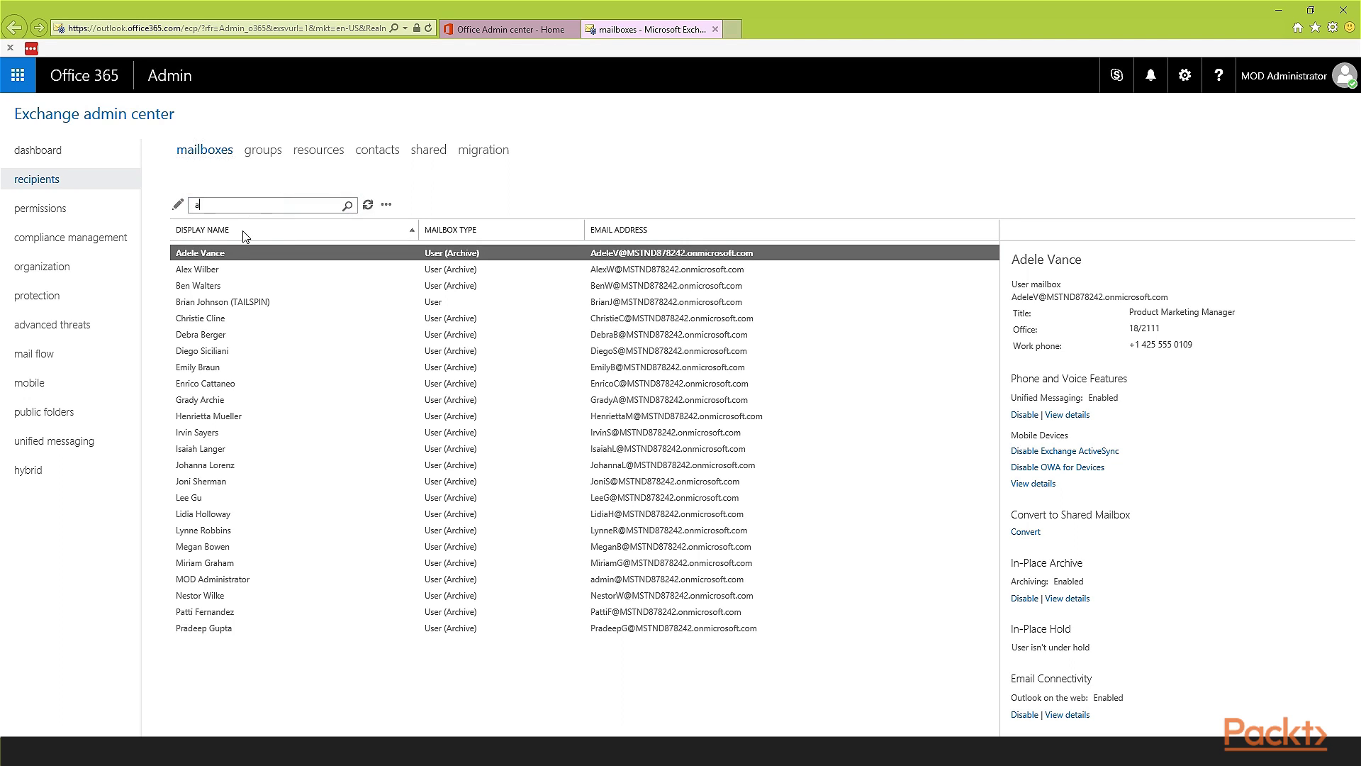
pyautogui.write('lex')
pyautogui.press('Return')
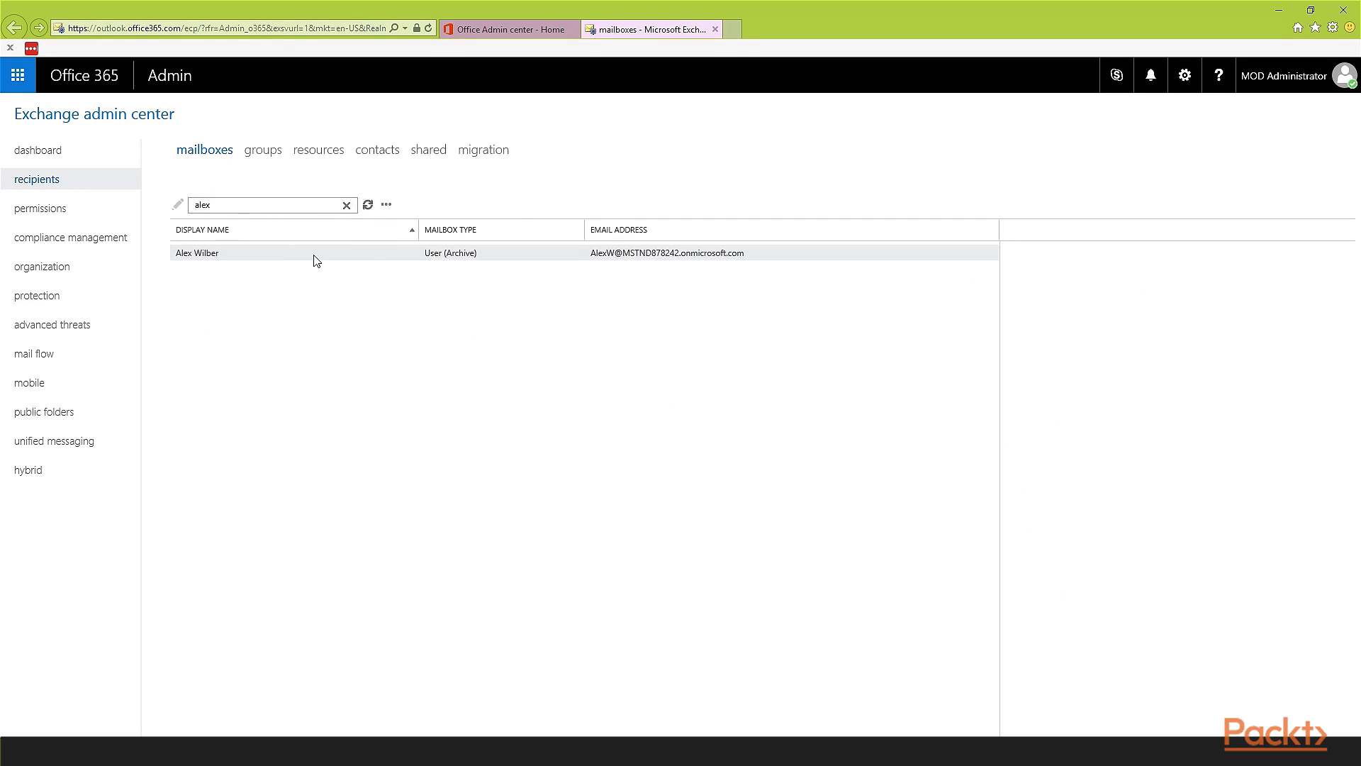
pyautogui.click(348, 205)
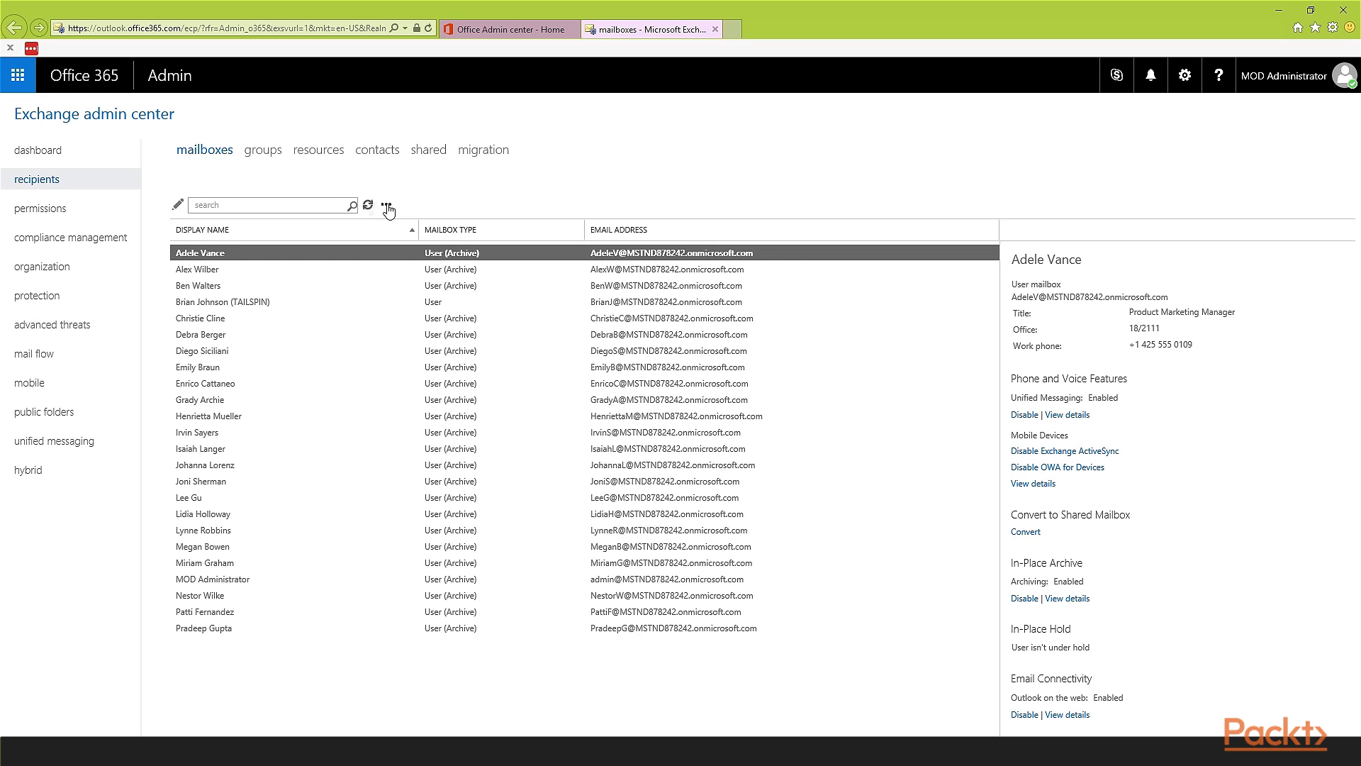
pyautogui.click(387, 206)
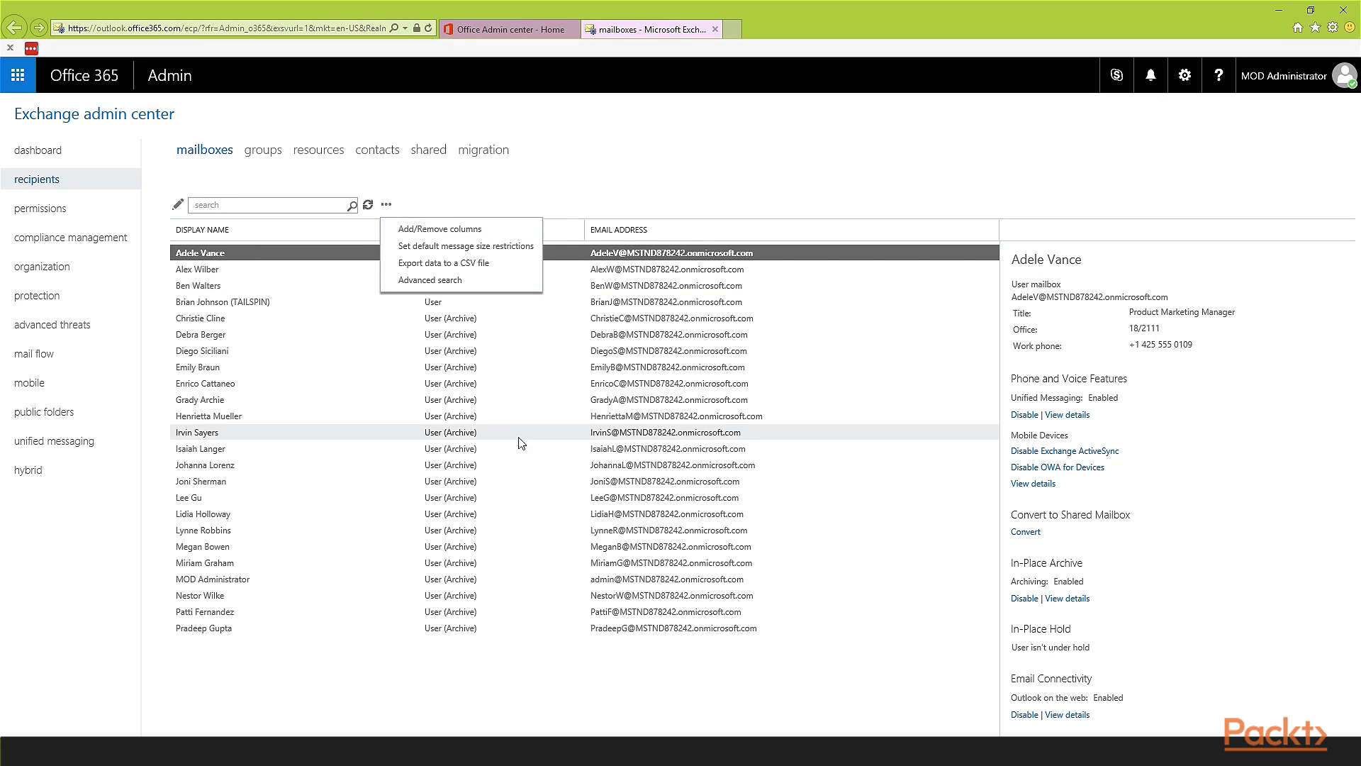
pyautogui.click(431, 228)
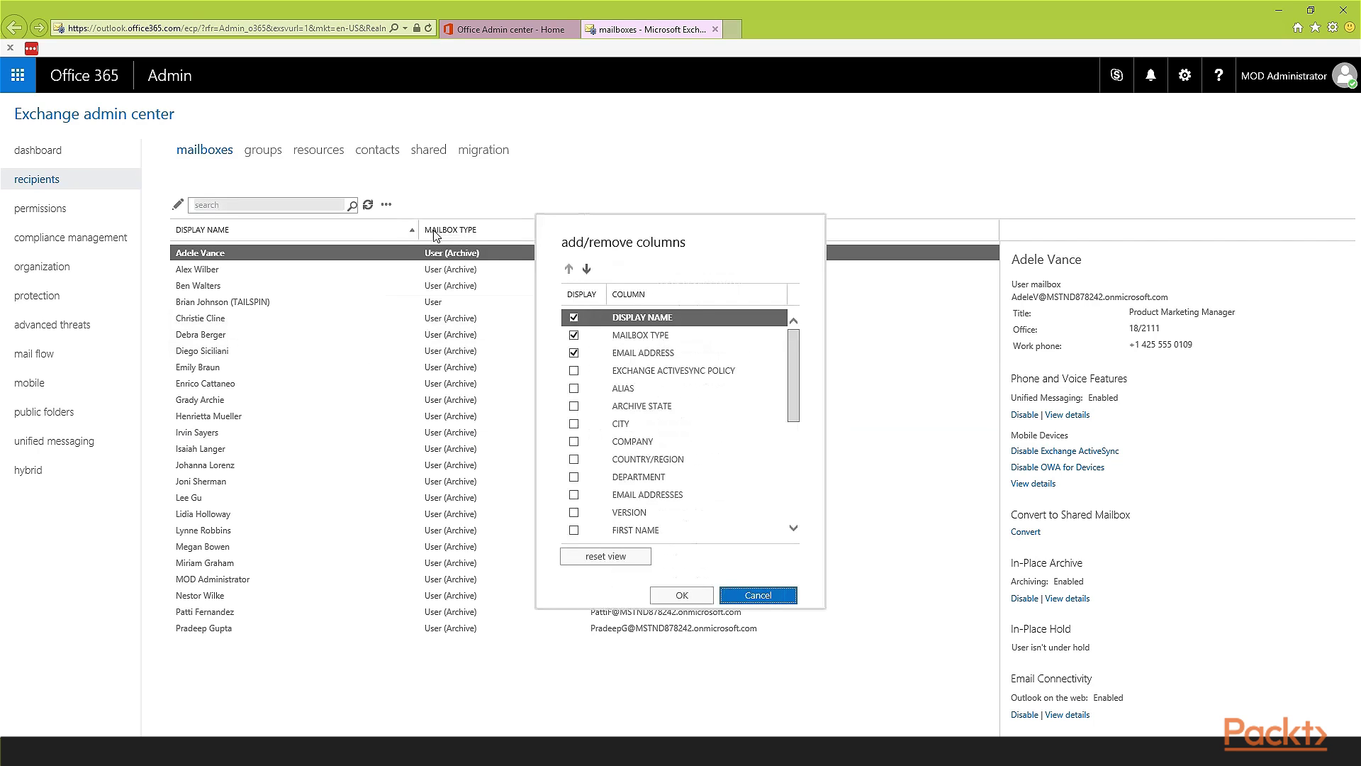
pyautogui.scroll(-2, 783, 429)
pyautogui.scroll(-1, 784, 429)
pyautogui.scroll(3, 784, 510)
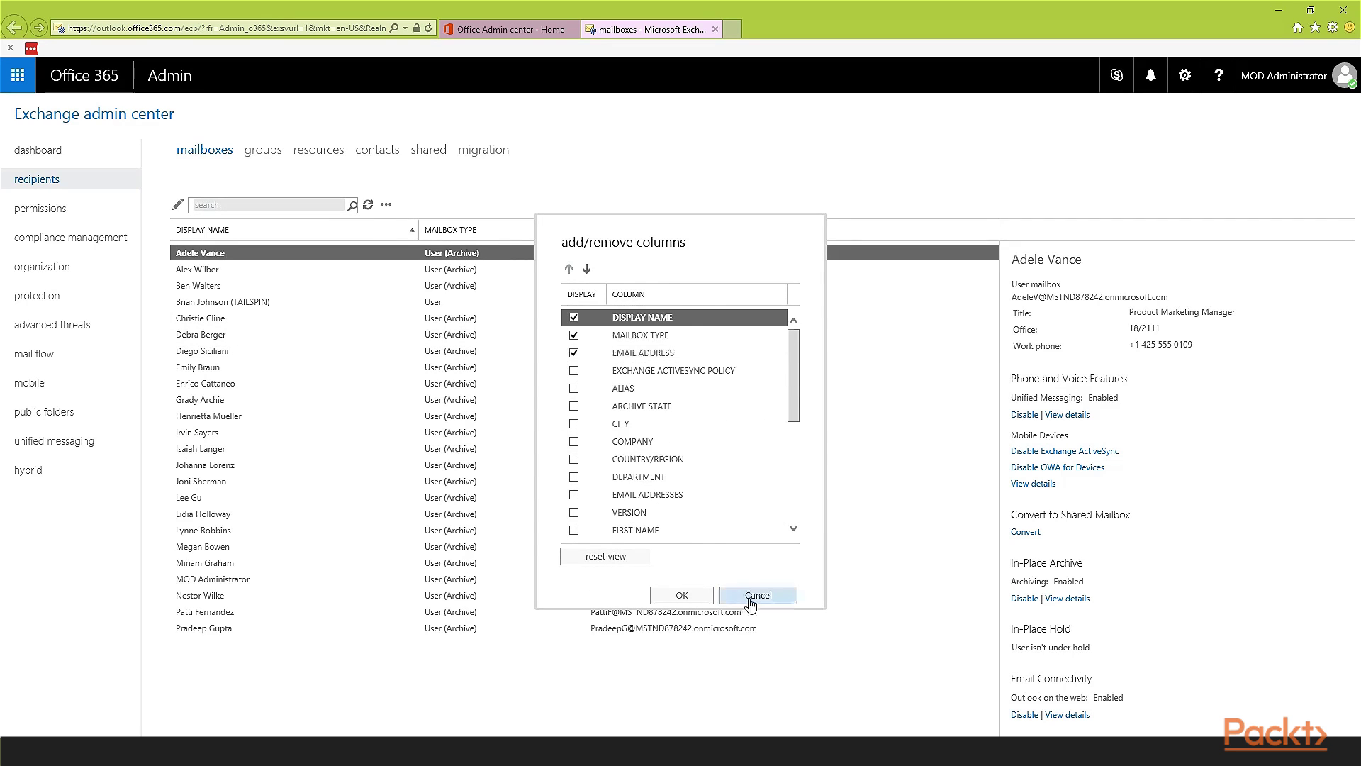
pyautogui.click(758, 595)
pyautogui.click(387, 204)
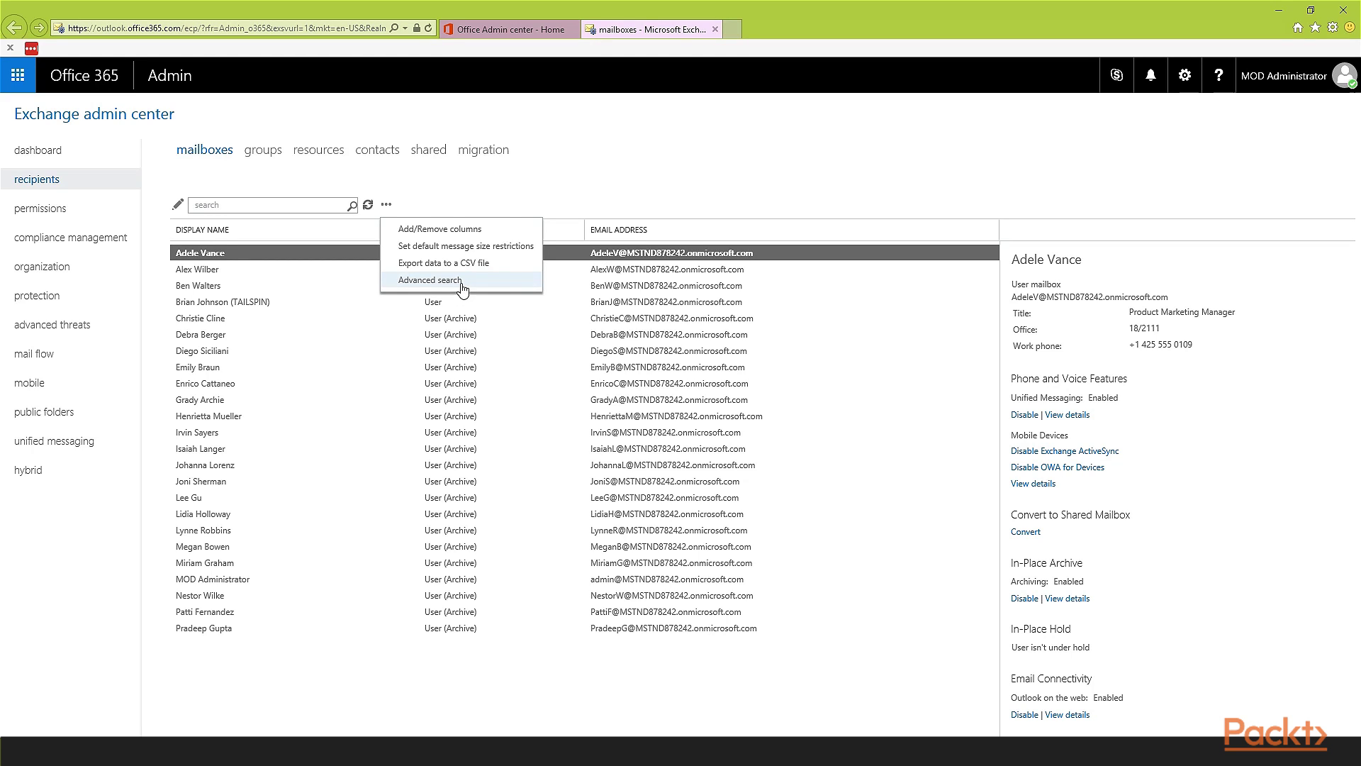
pyautogui.click(568, 204)
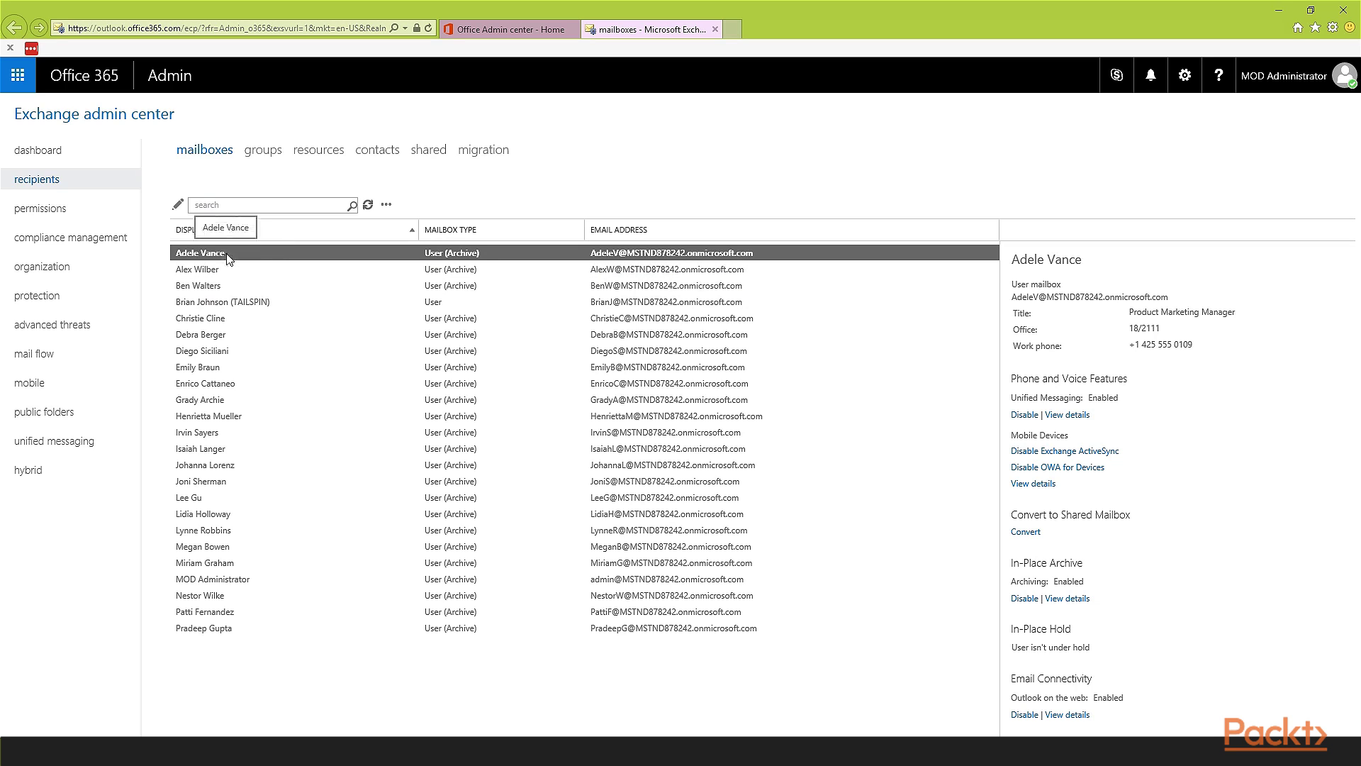
# Step: Select Alex Wilber's mailbox, then Ben Walters' mailbox, and open Ben Walters' mailbox for editing
pyautogui.click(227, 272)
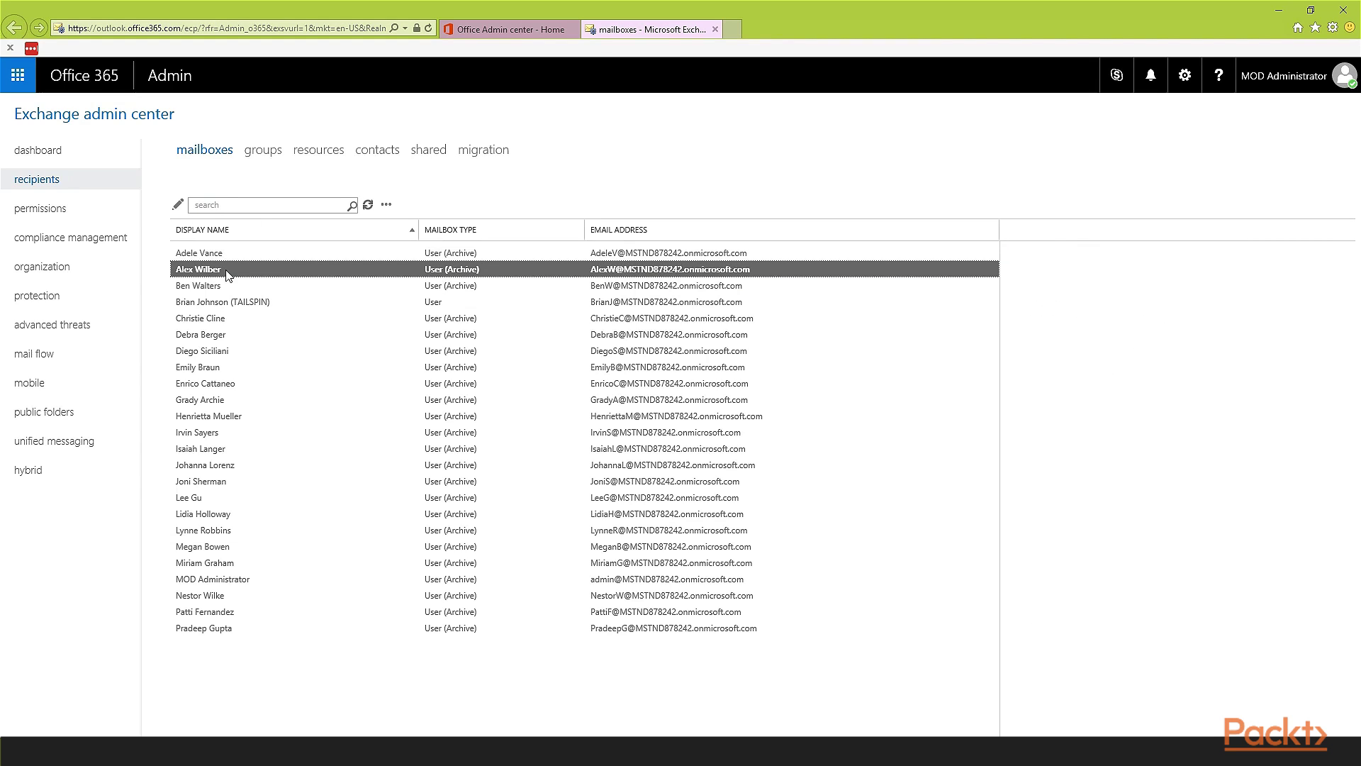
pyautogui.click(223, 287)
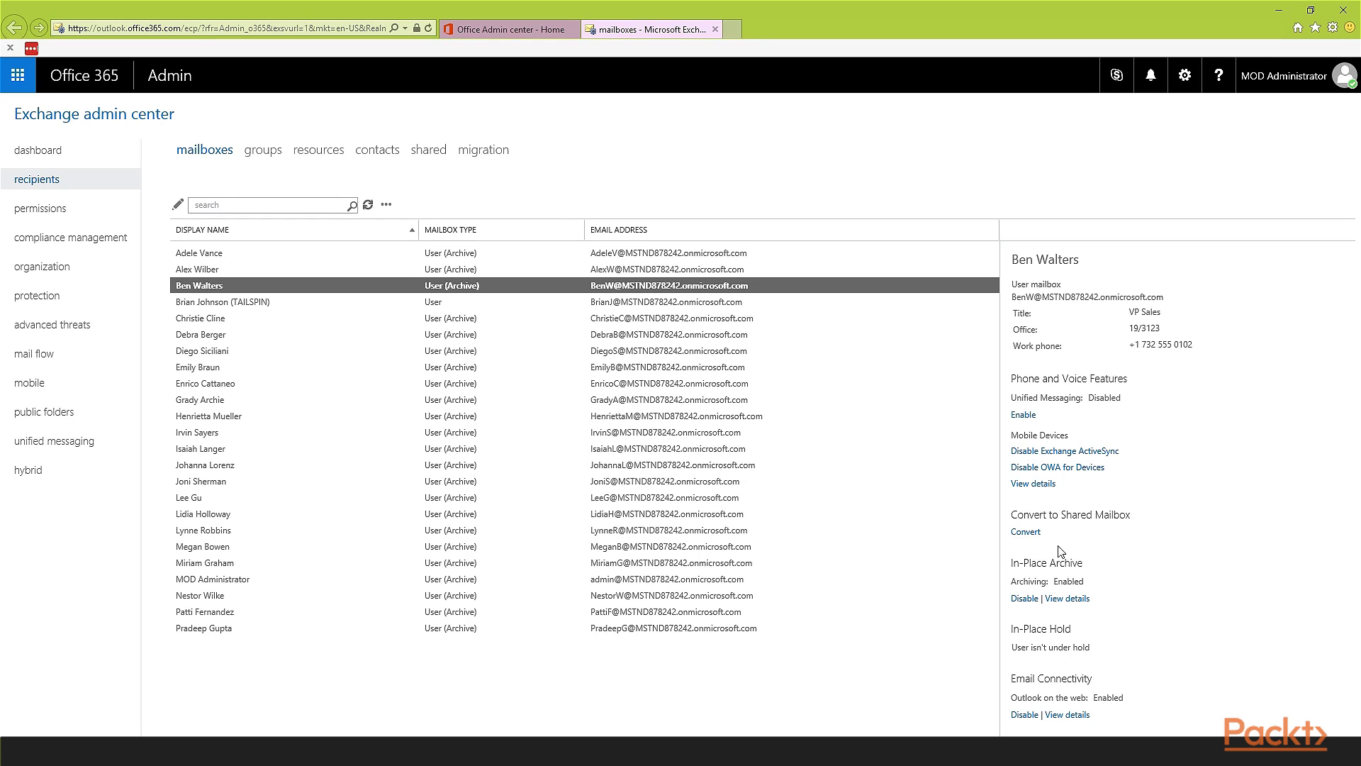
pyautogui.click(179, 205)
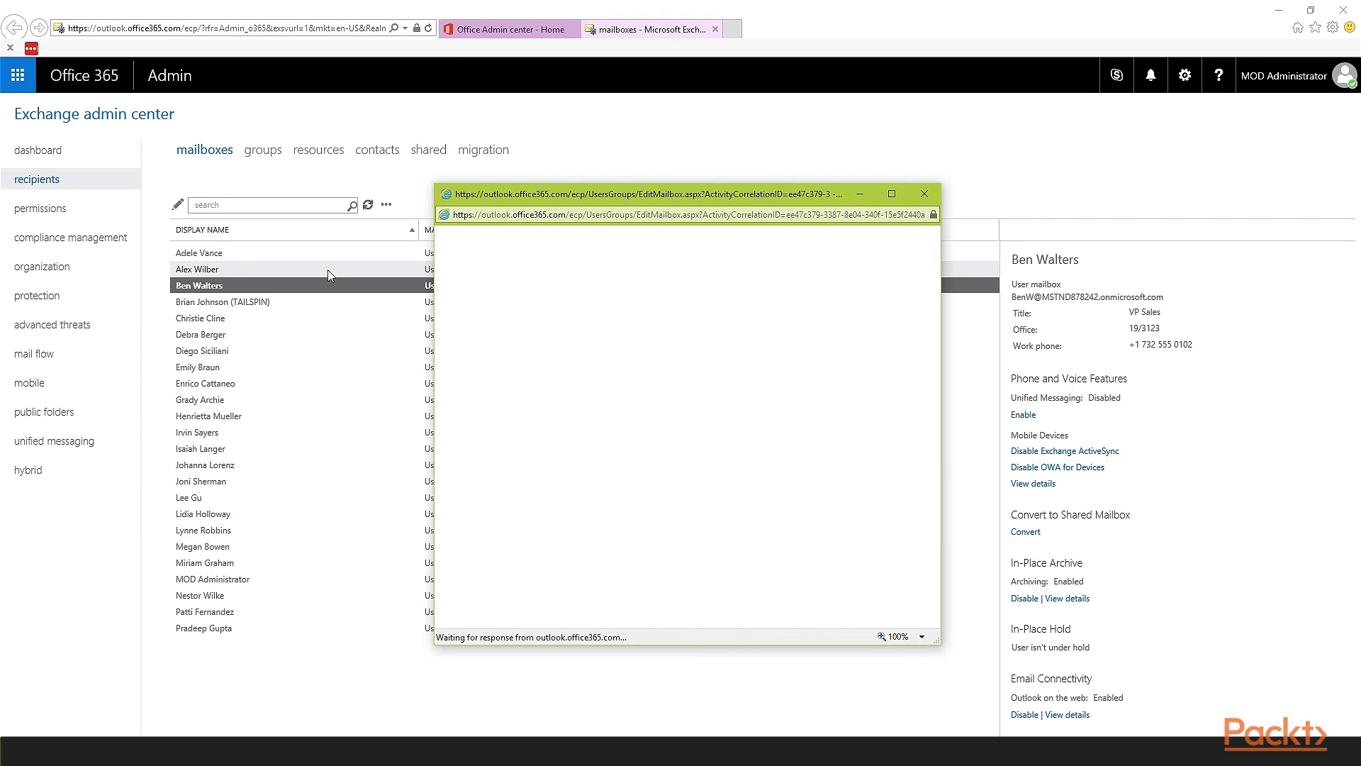
# Step: Check the first name and display name fields and view the mailbox usage details
pyautogui.click(622, 309)
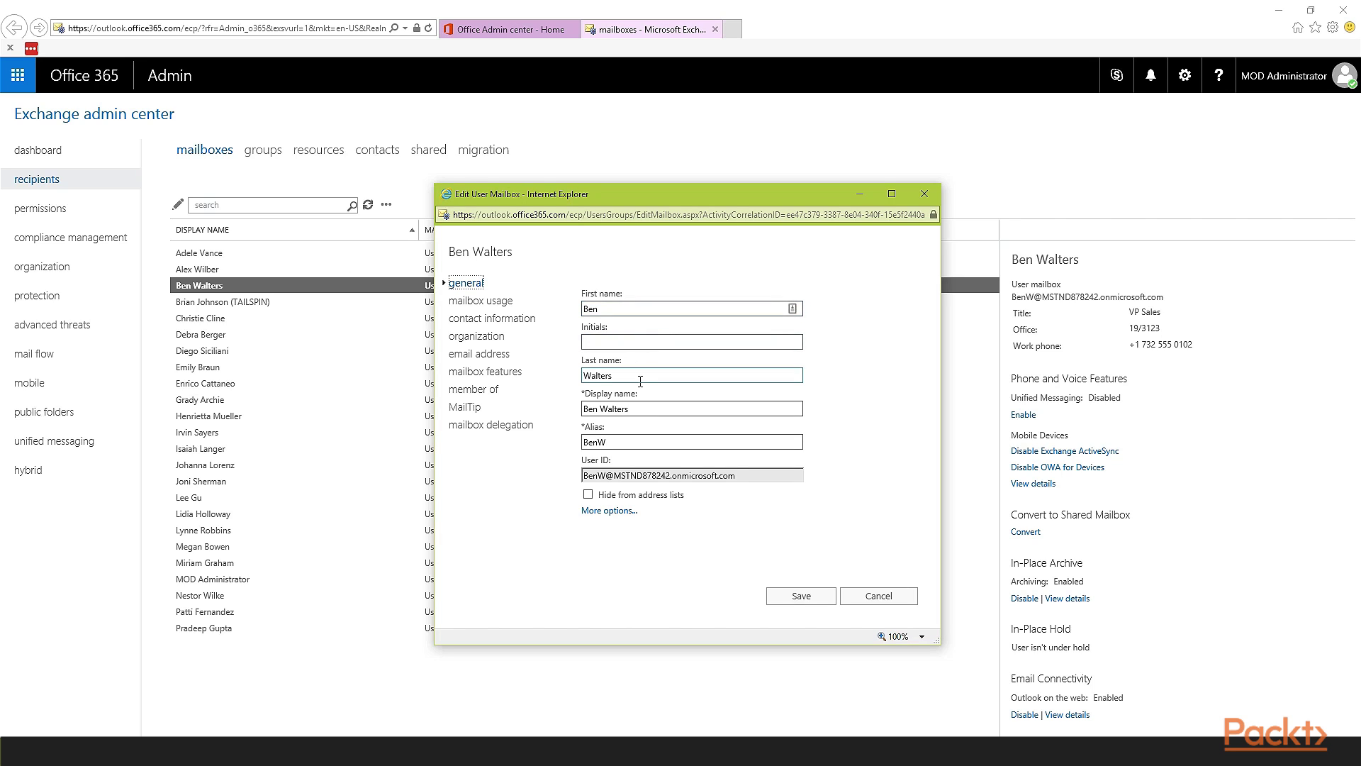
pyautogui.click(647, 412)
pyautogui.click(500, 303)
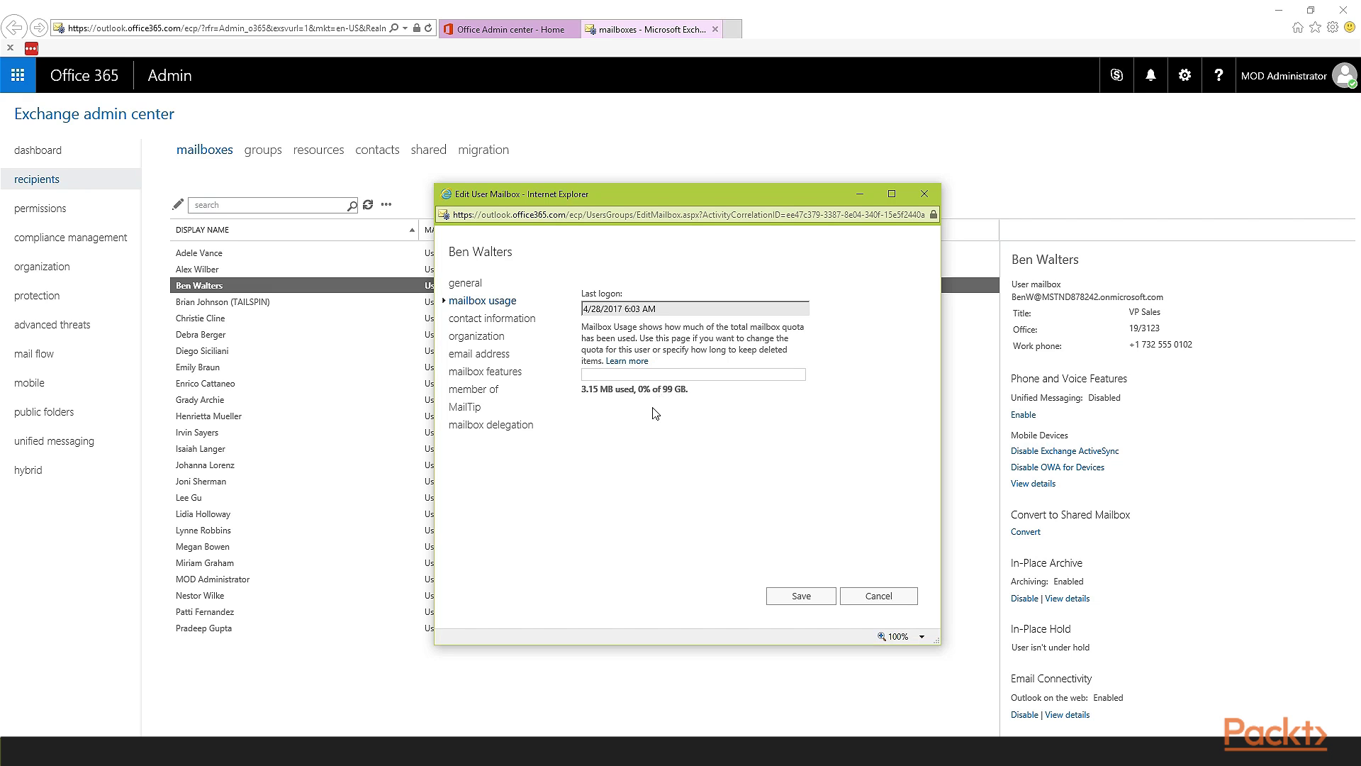
# Step: Review the contact information and organization pages, then show the SIP, SMTP and SPO email addresses
pyautogui.click(528, 319)
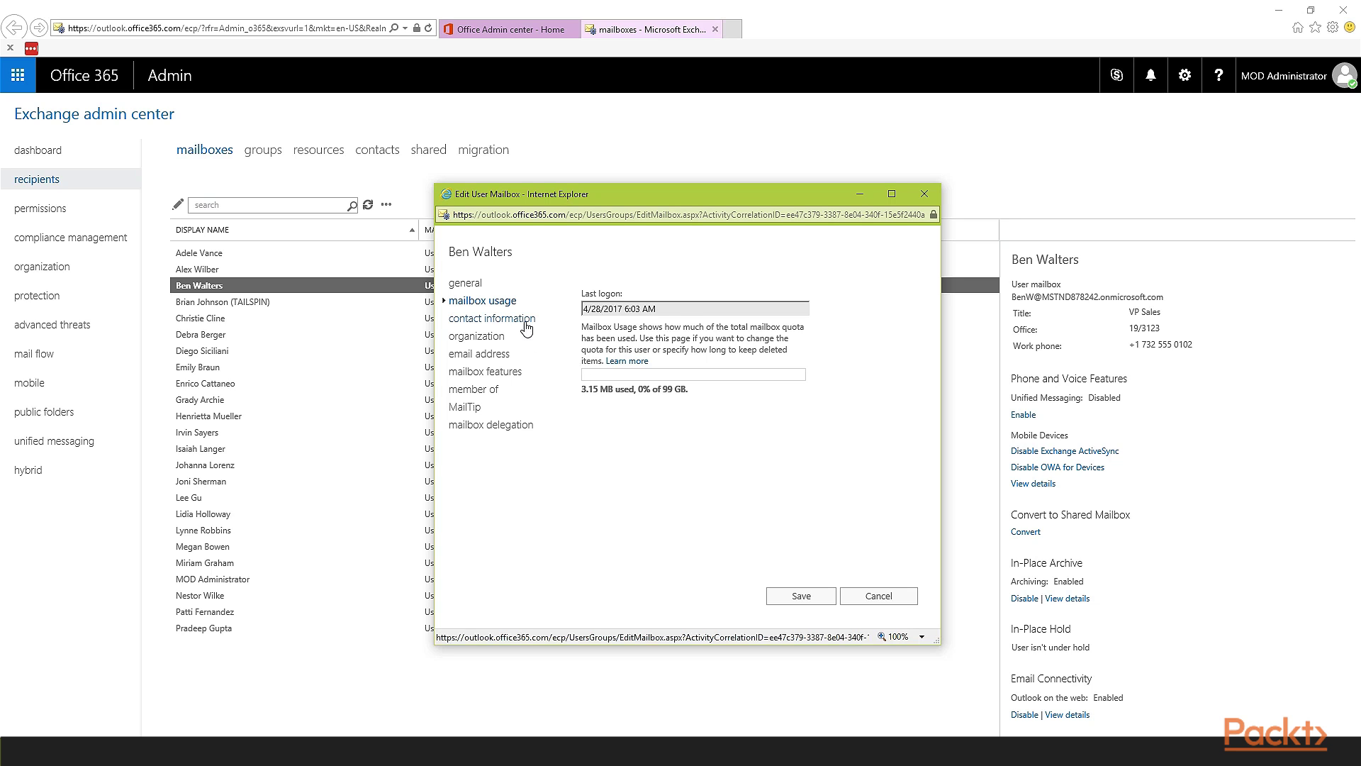
pyautogui.scroll(-2, 667, 476)
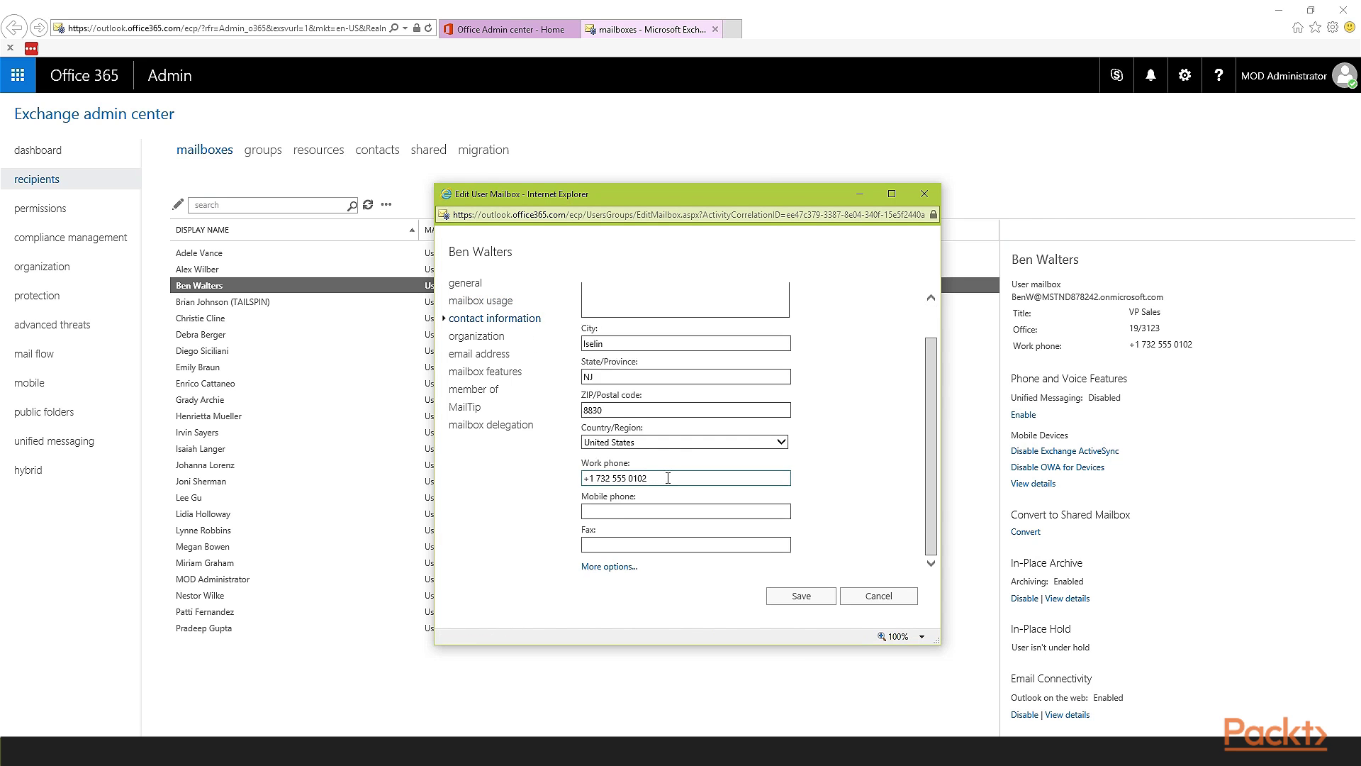
pyautogui.click(477, 337)
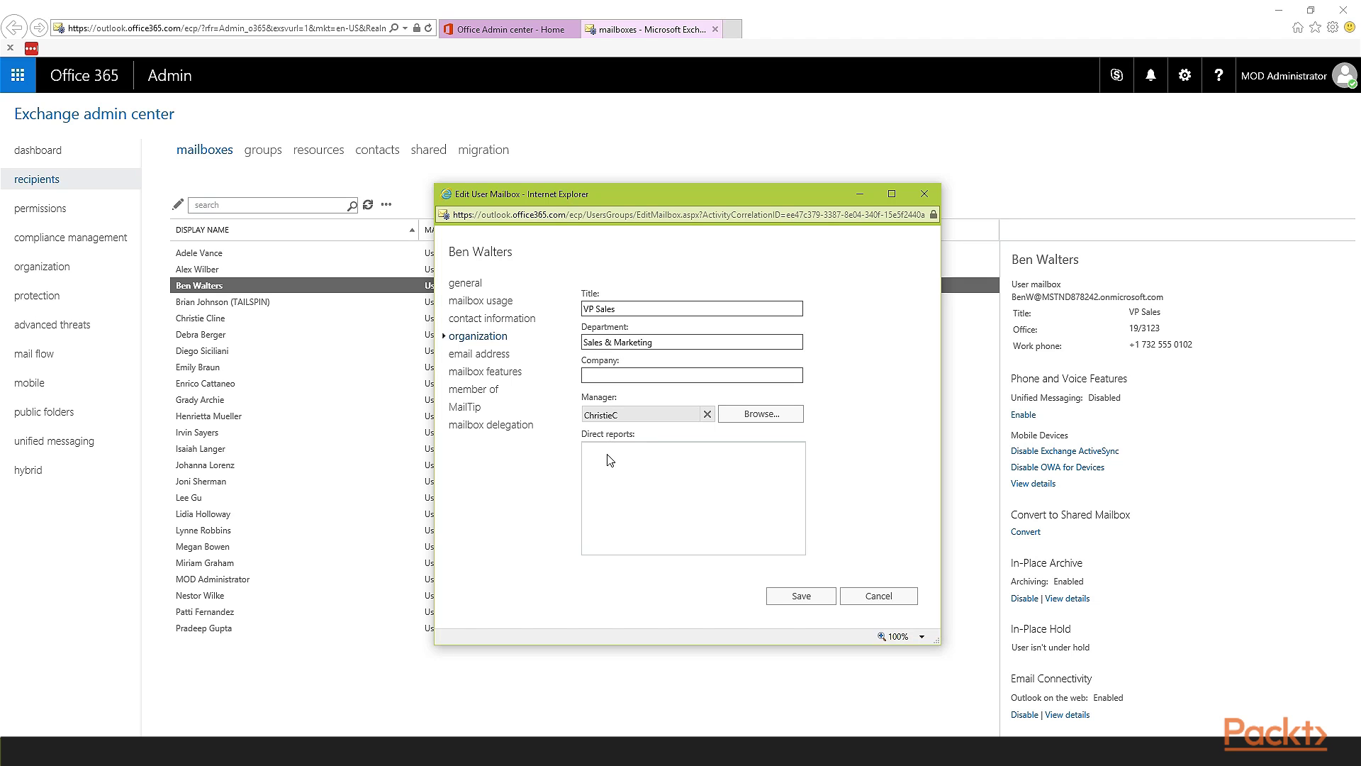
pyautogui.click(488, 358)
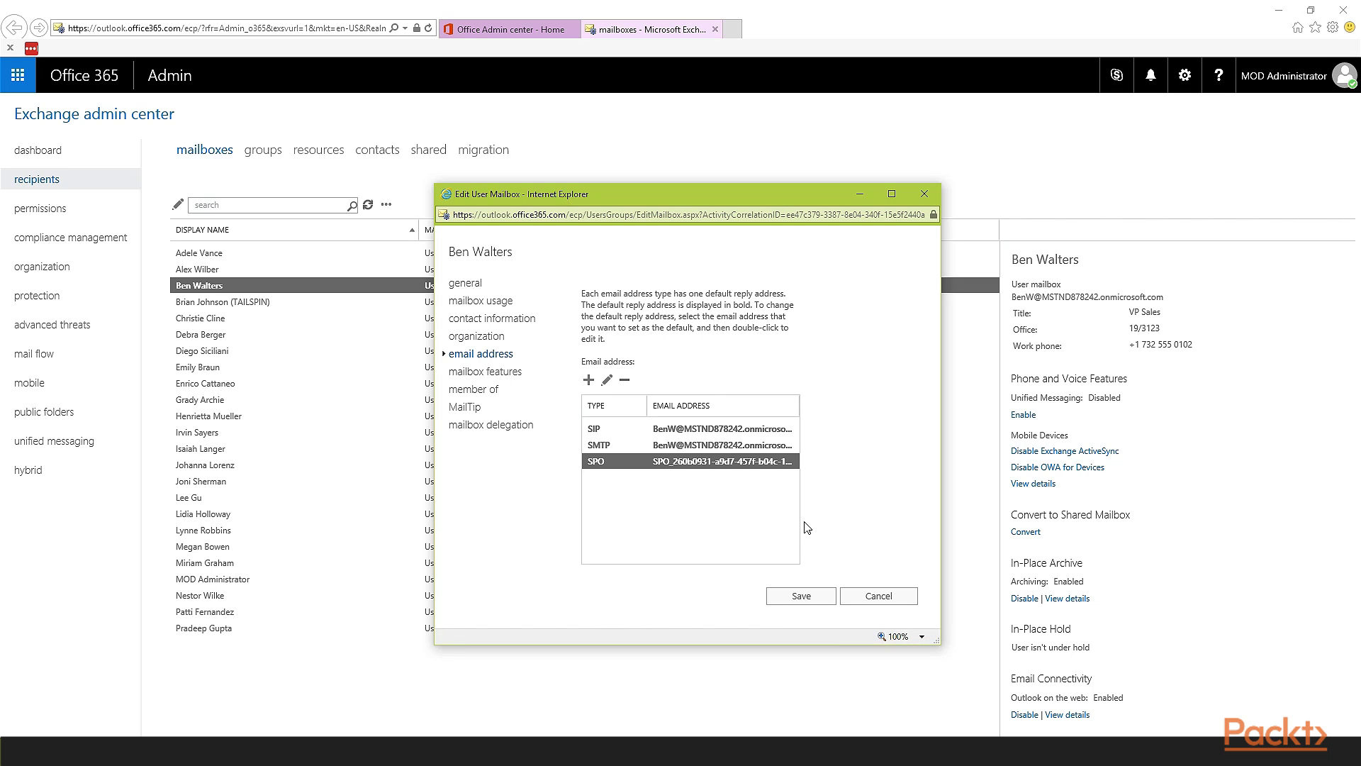
# Step: Review the mailbox features page: litigation hold is disabled and archiving is enabled, down to Mail Flow
pyautogui.click(513, 381)
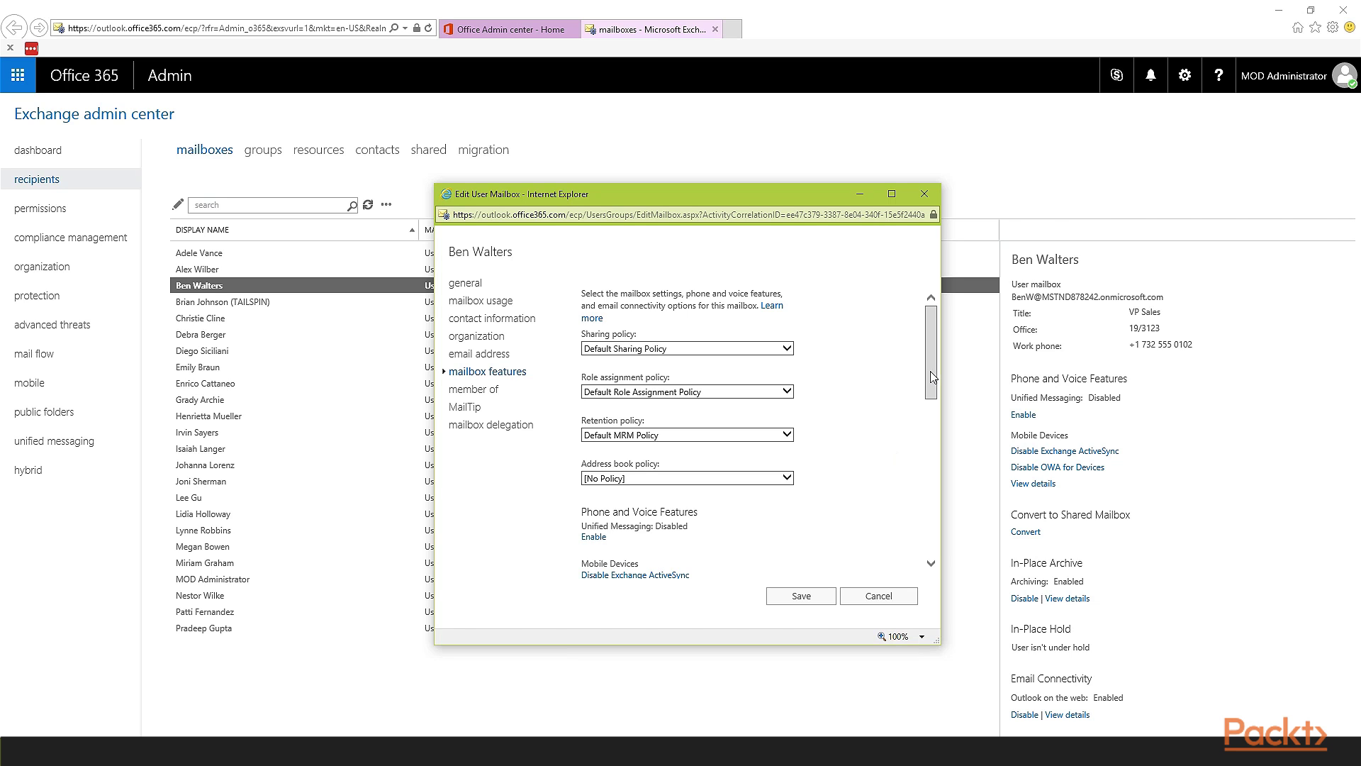
pyautogui.moveTo(933, 377); pyautogui.dragTo(929, 444)
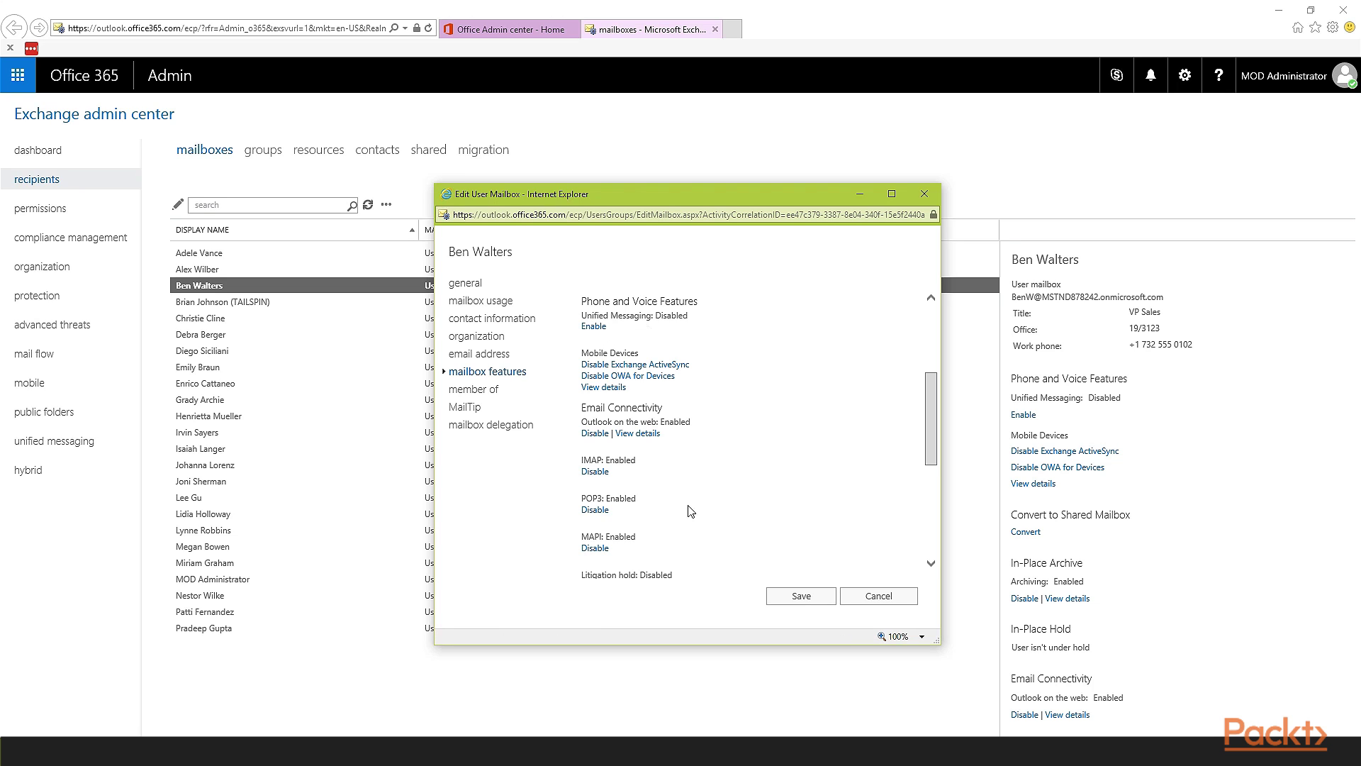
pyautogui.moveTo(932, 444); pyautogui.dragTo(946, 518)
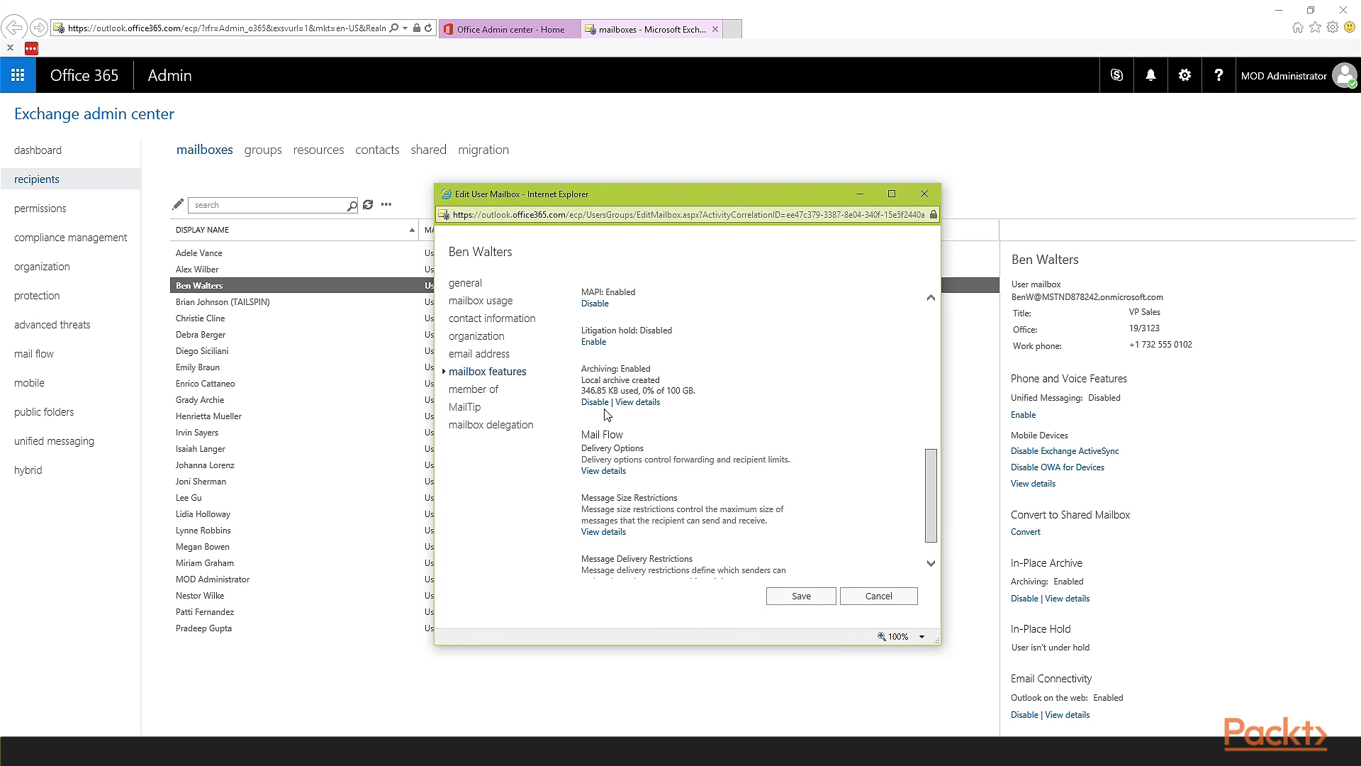
pyautogui.click(644, 402)
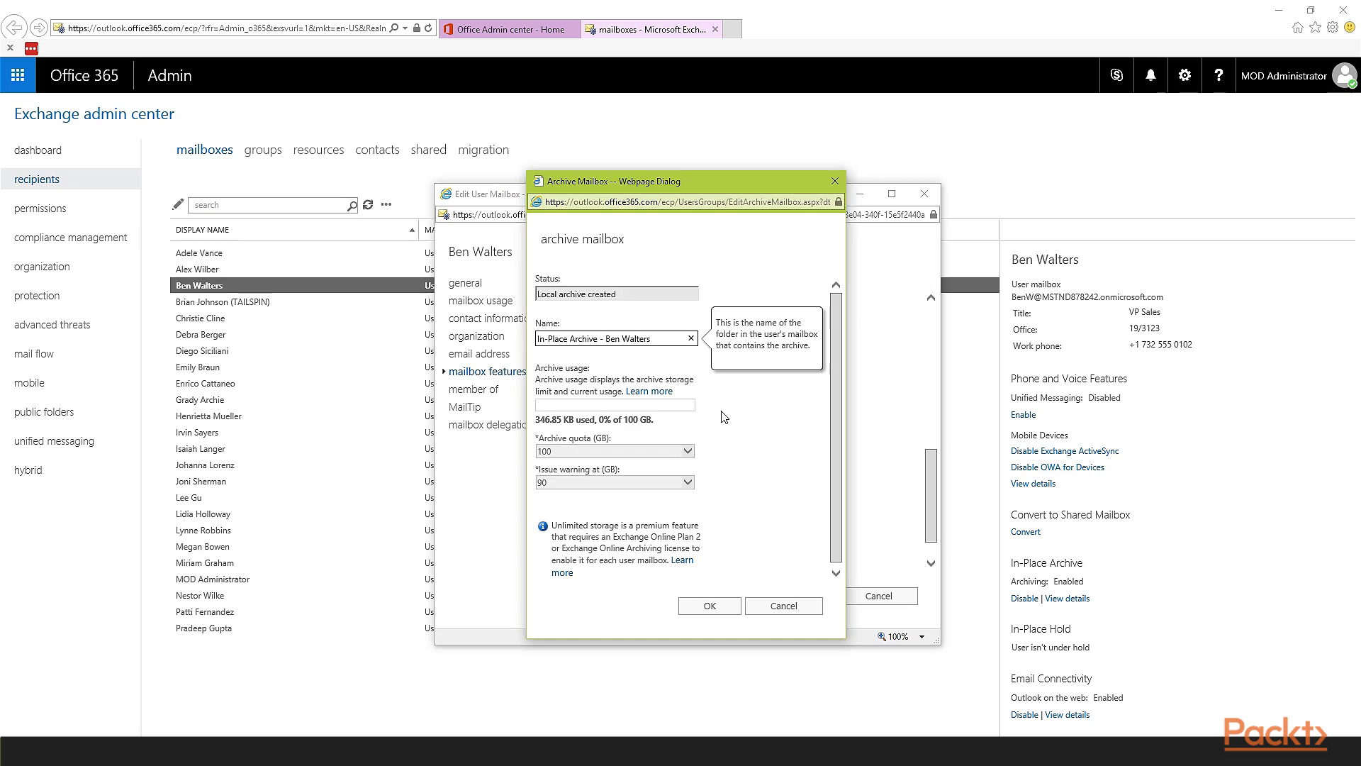
pyautogui.scroll(-1, 834, 406)
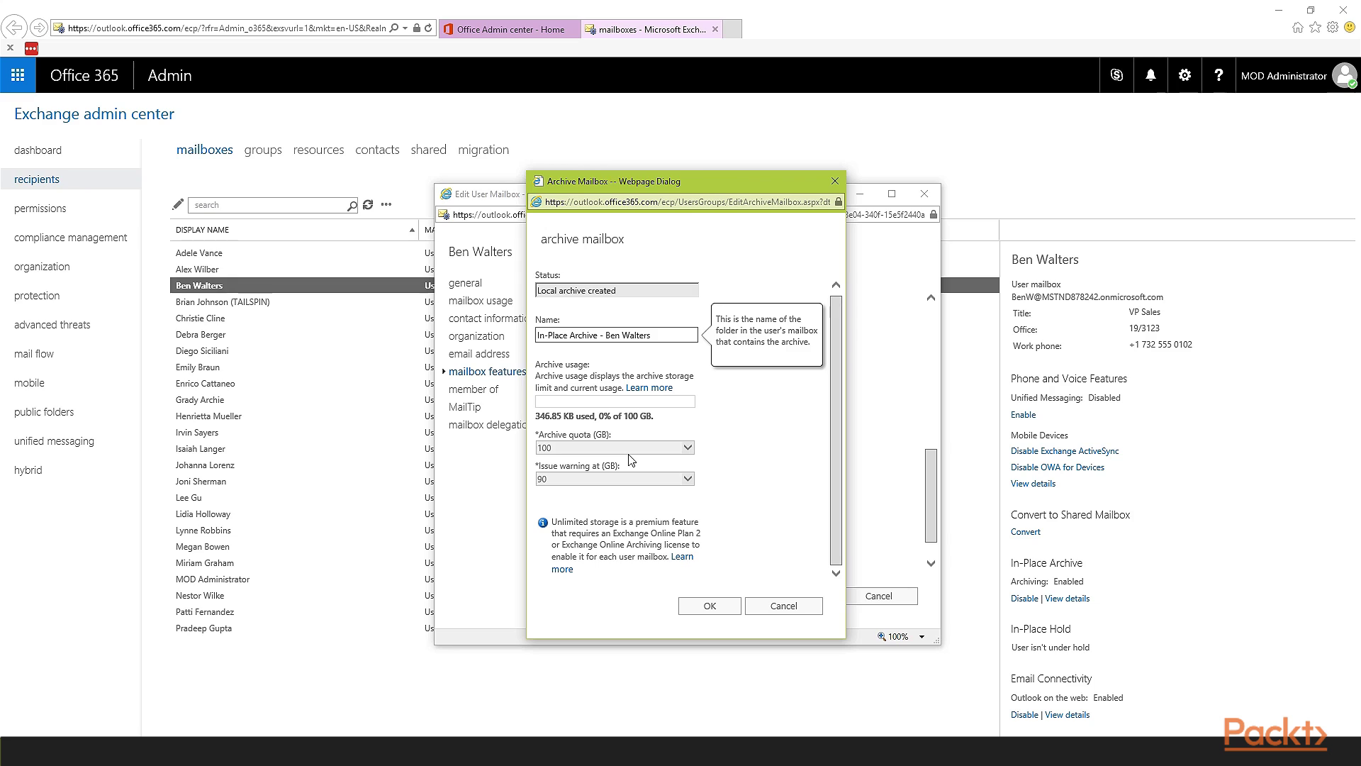
pyautogui.moveTo(696, 458)
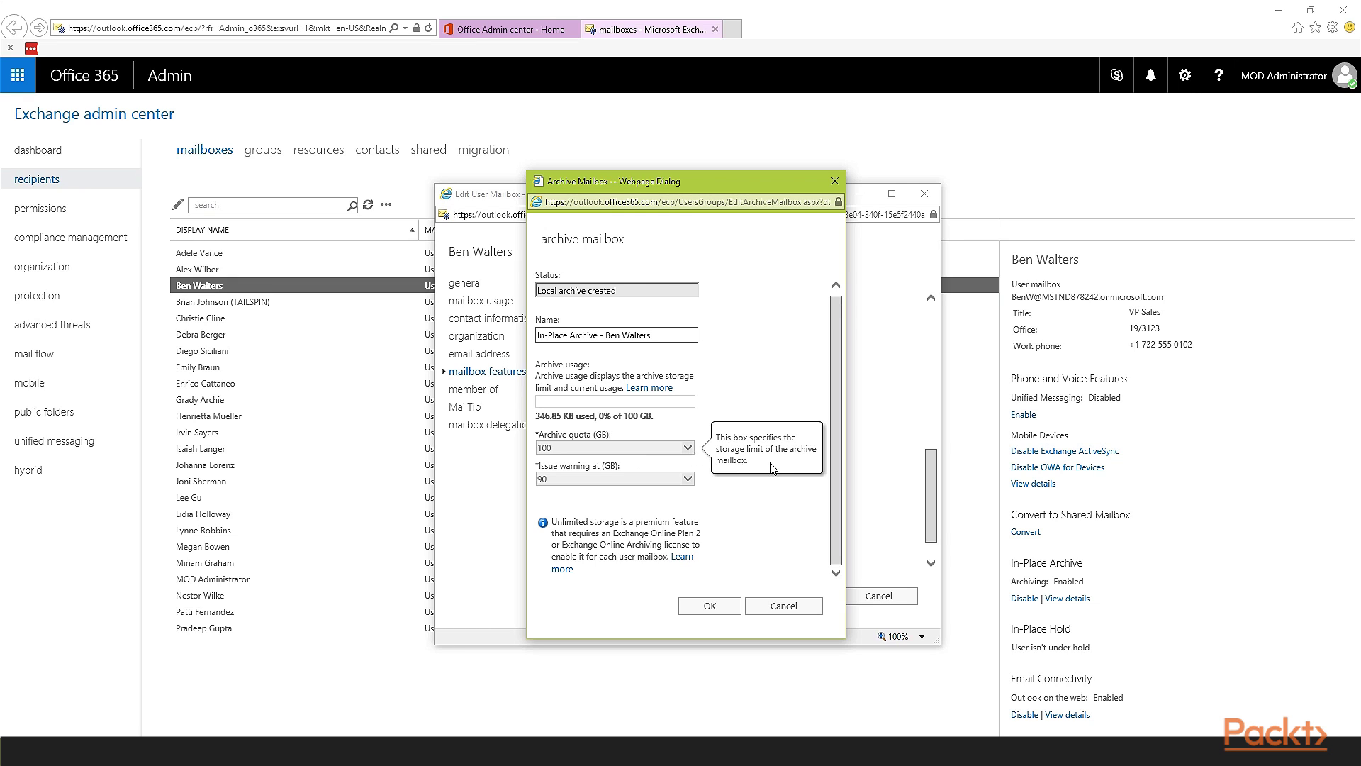
pyautogui.click(789, 609)
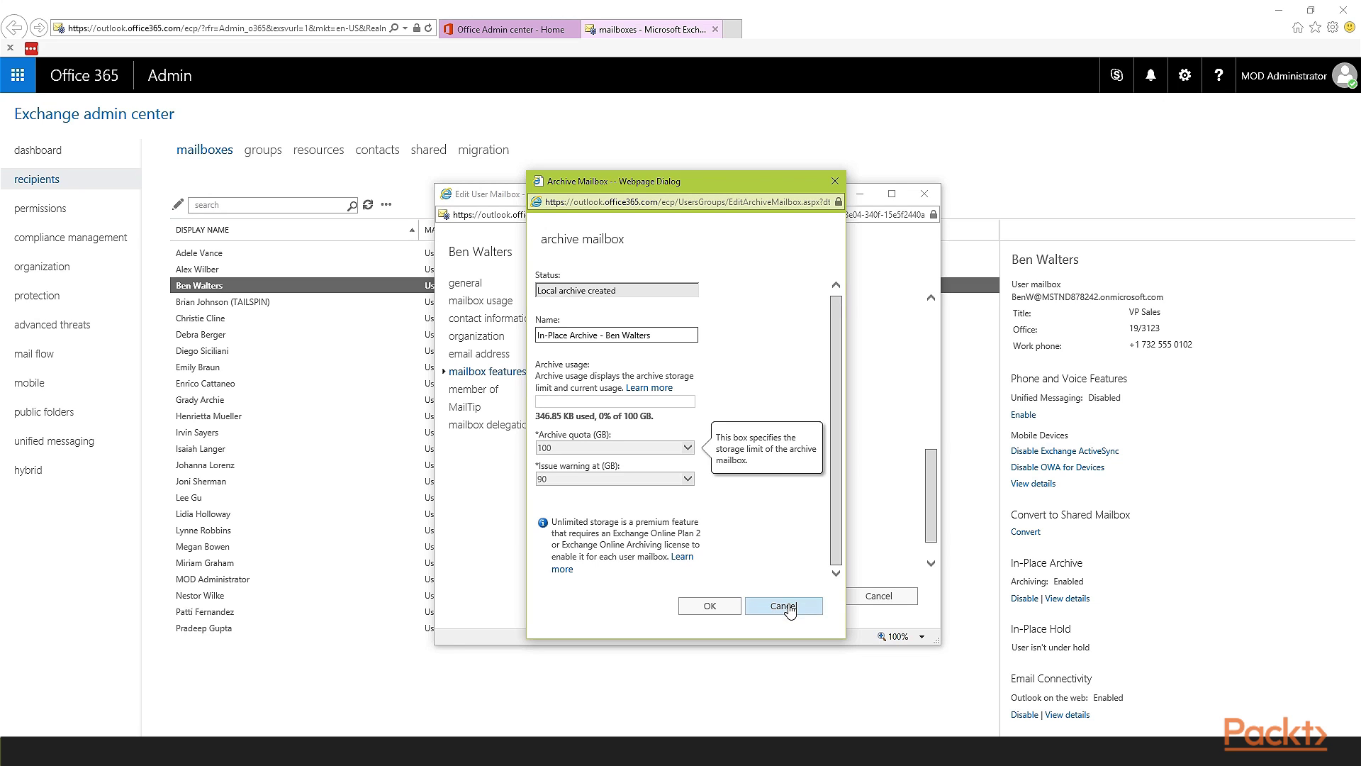
# Step: Check the member of, MailTip and mailbox delegation pages, then close the dialog without saving
pyautogui.click(490, 398)
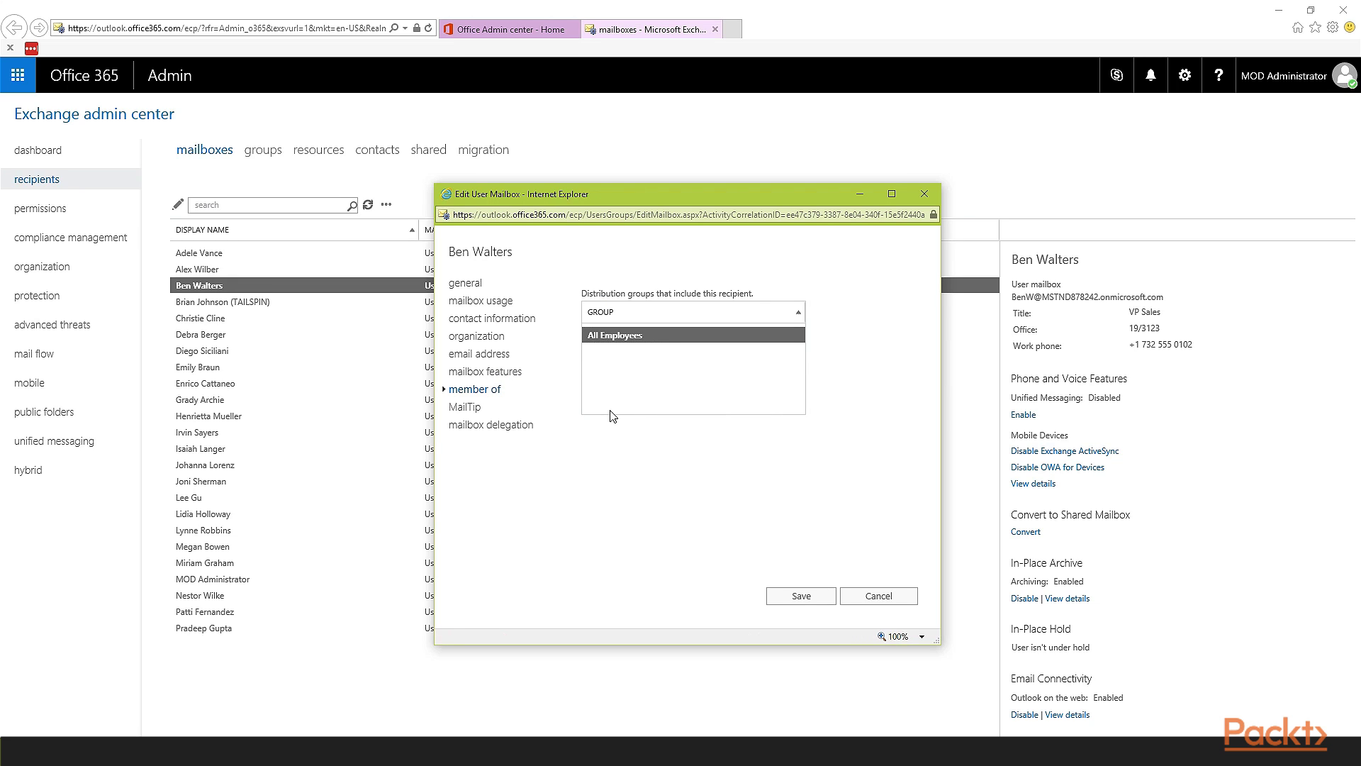
pyautogui.click(473, 407)
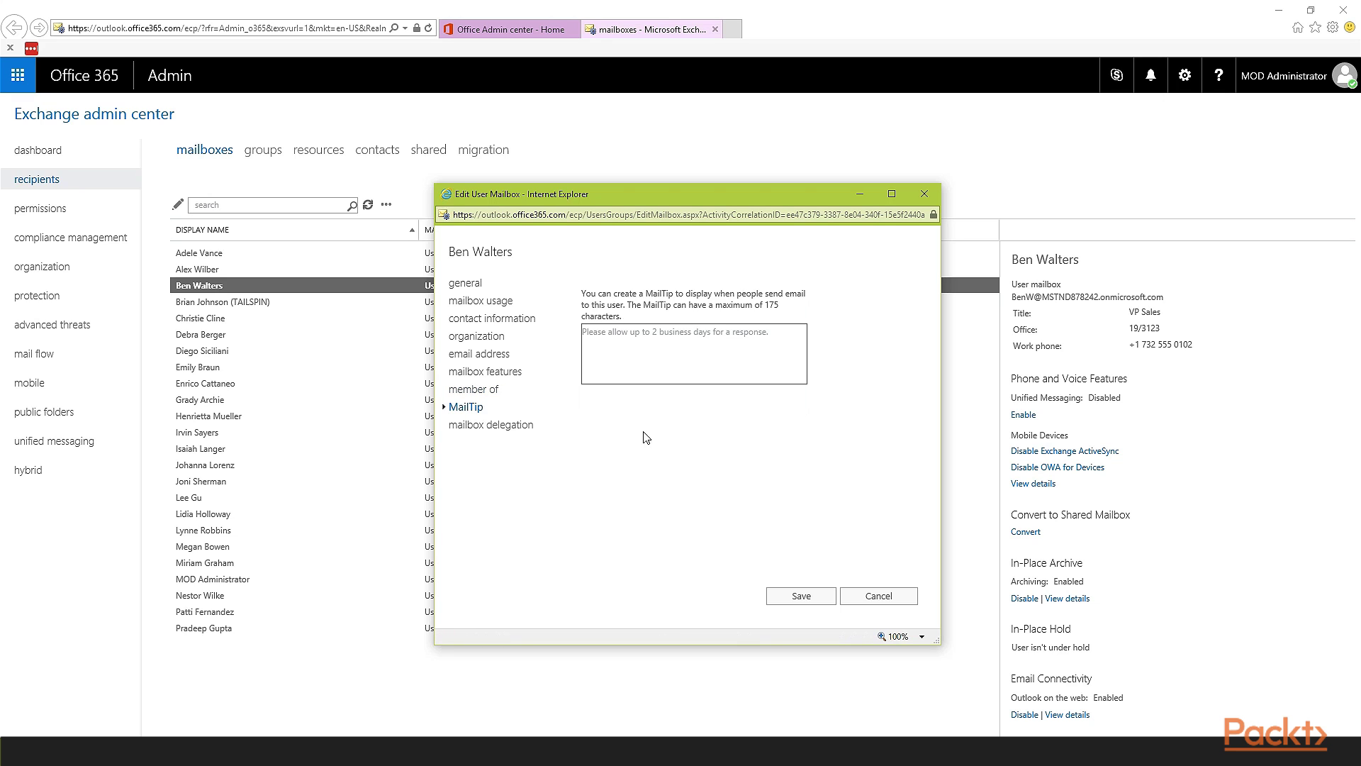
pyautogui.click(523, 425)
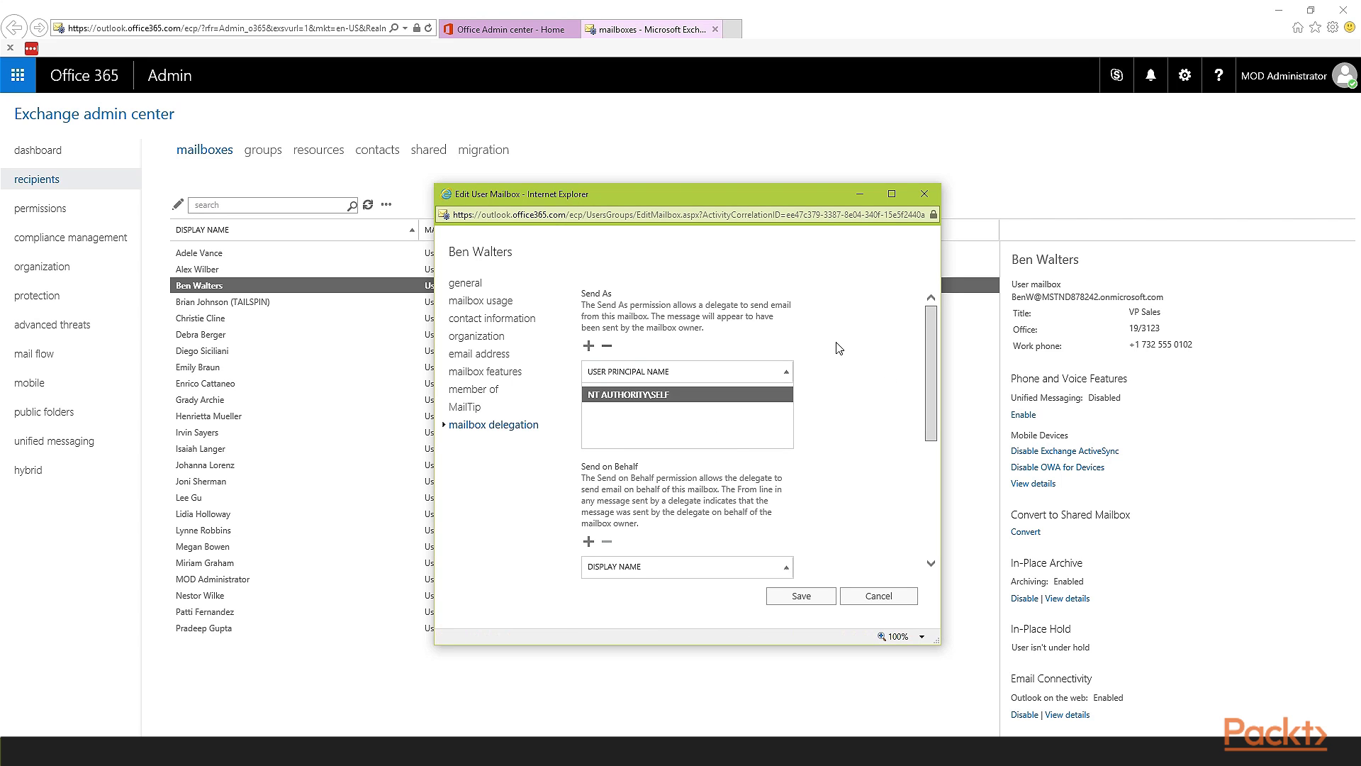
pyautogui.scroll(-5, 839, 348)
pyautogui.scroll(2, 872, 376)
pyautogui.scroll(2, 889, 392)
pyautogui.scroll(-2, 889, 392)
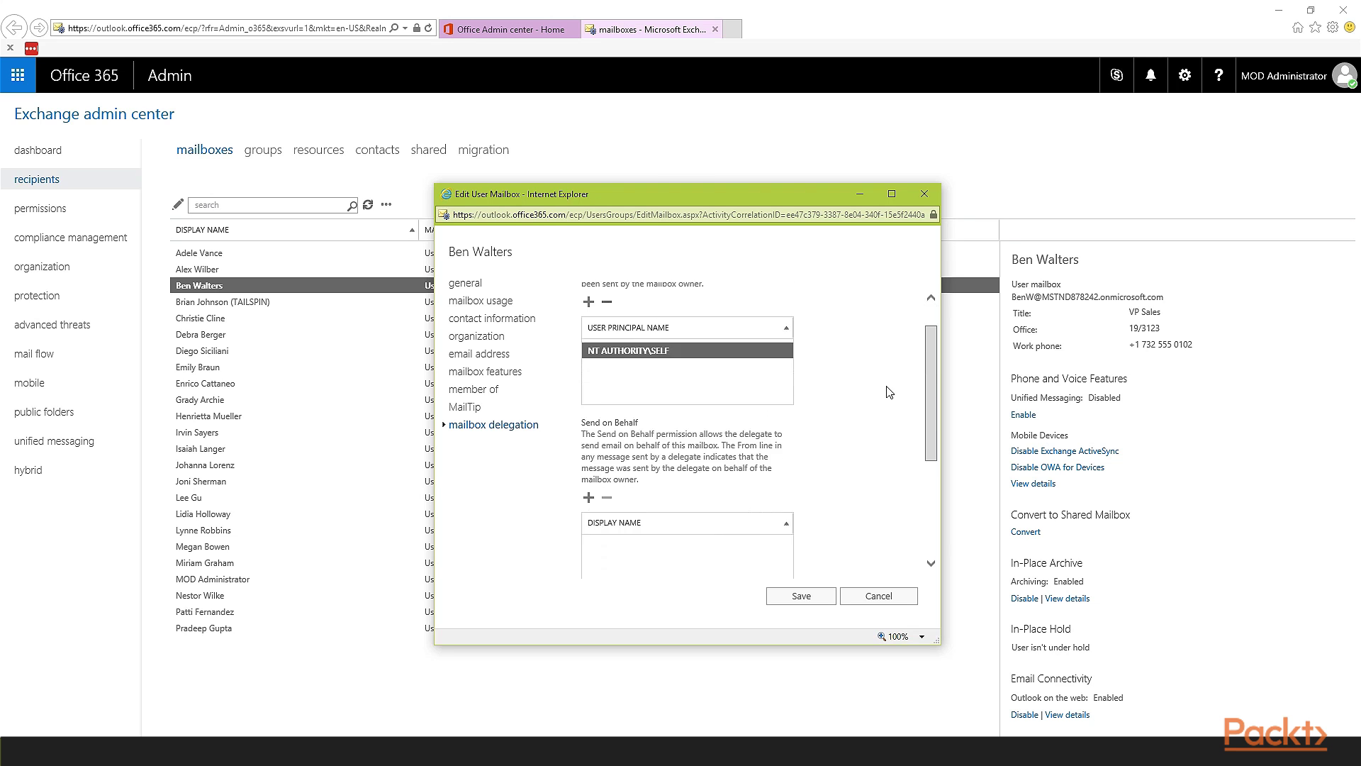
pyautogui.scroll(-3, 889, 392)
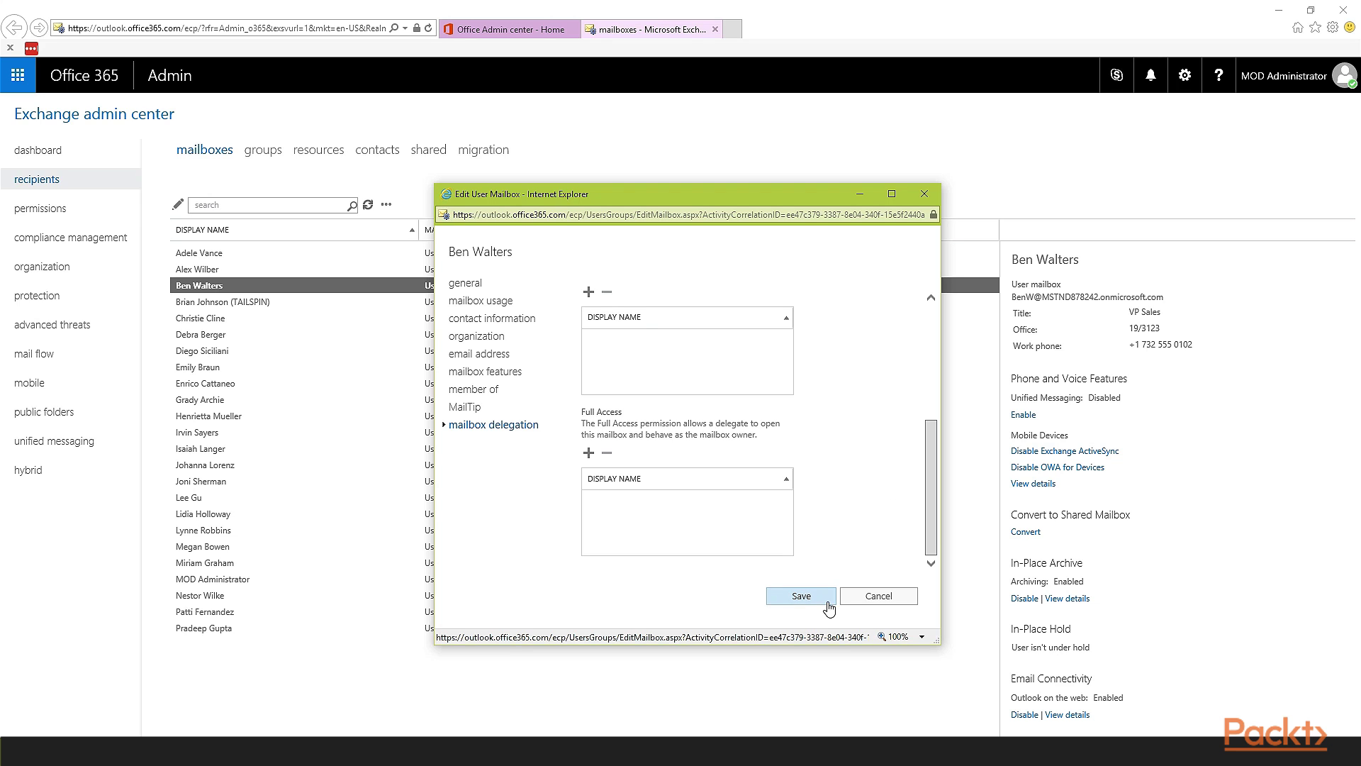
pyautogui.click(892, 600)
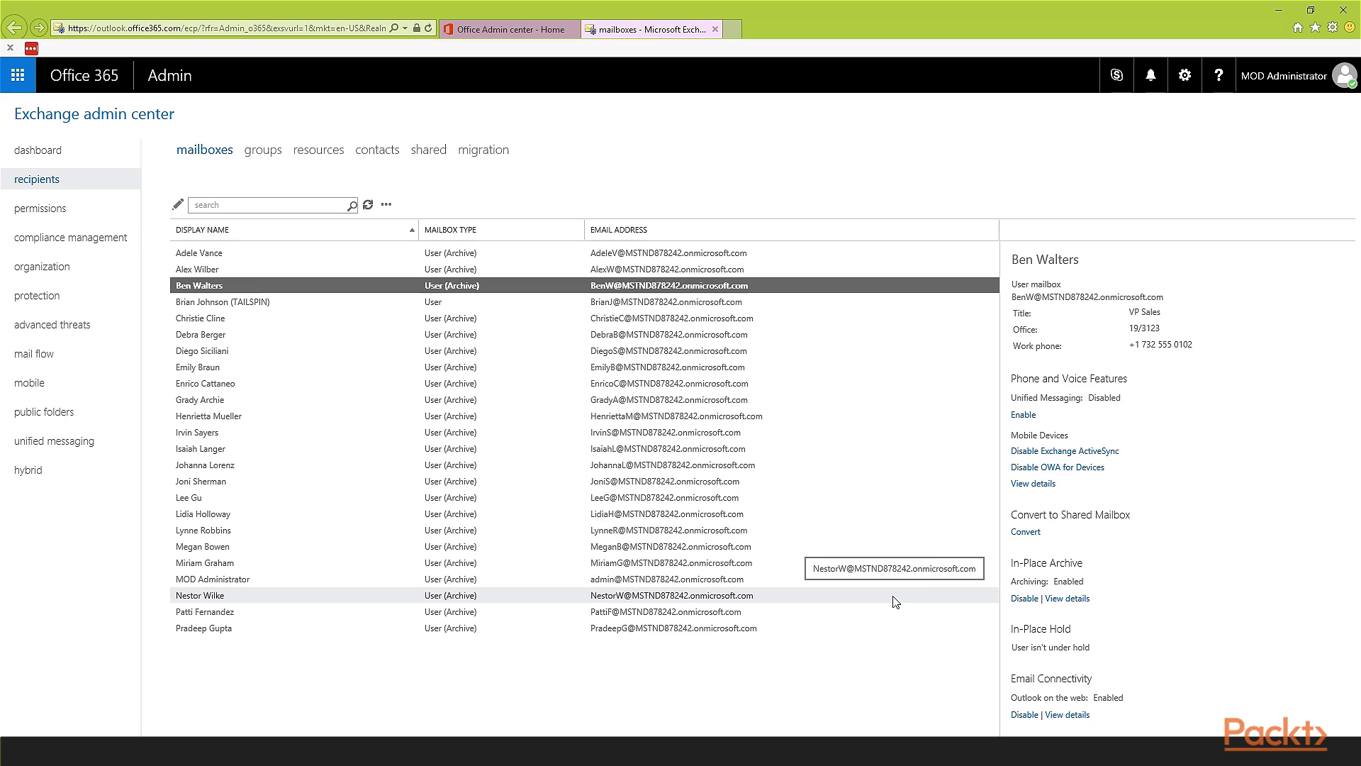